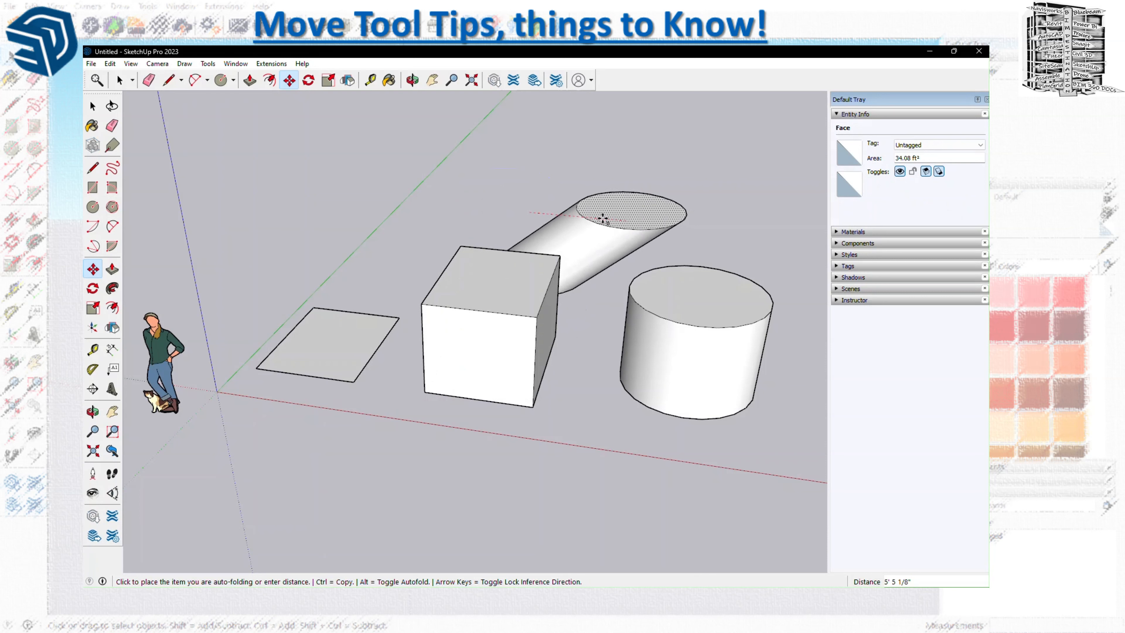
# Try to move the ungrouped rear cylinder by its top edge and side surface, and the box by its side face
pyautogui.press('Escape')
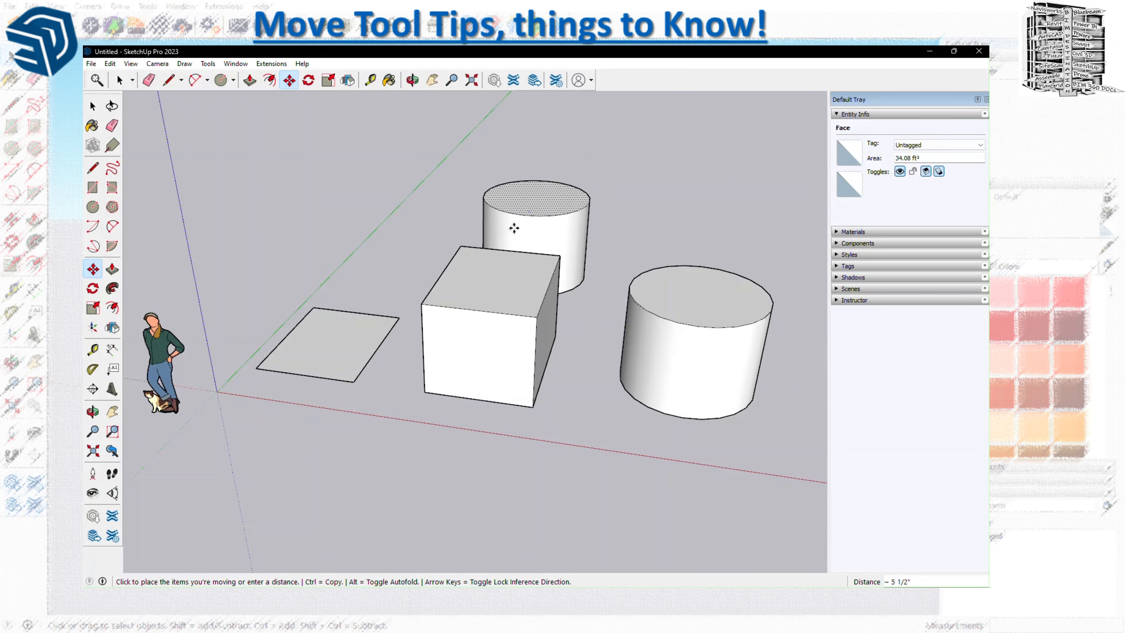
pyautogui.press('Escape')
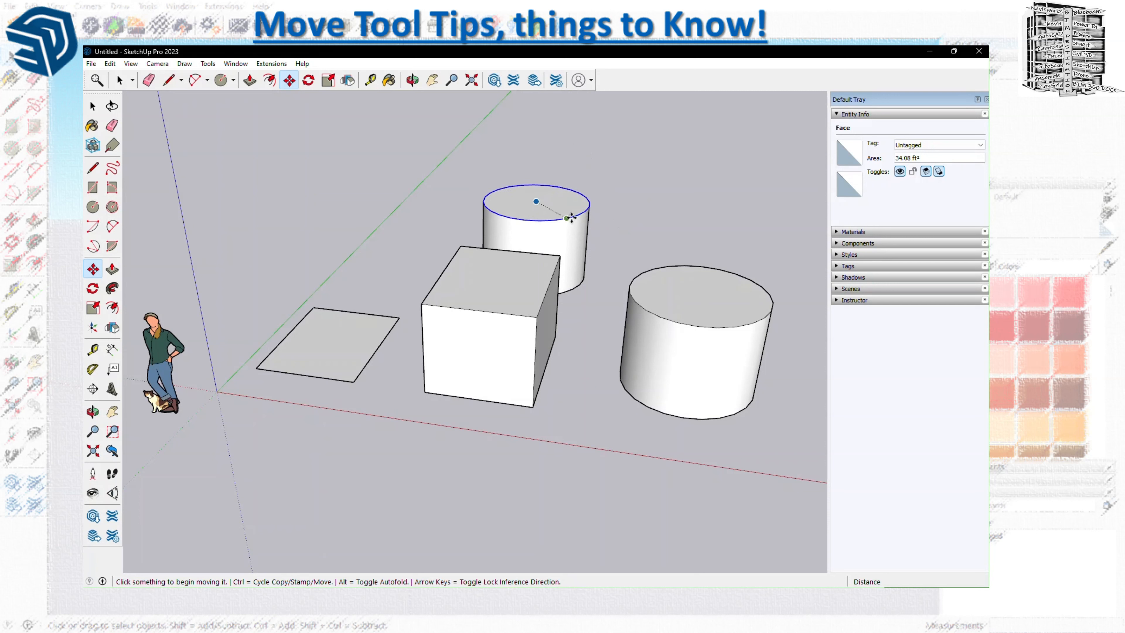
pyautogui.click(578, 209)
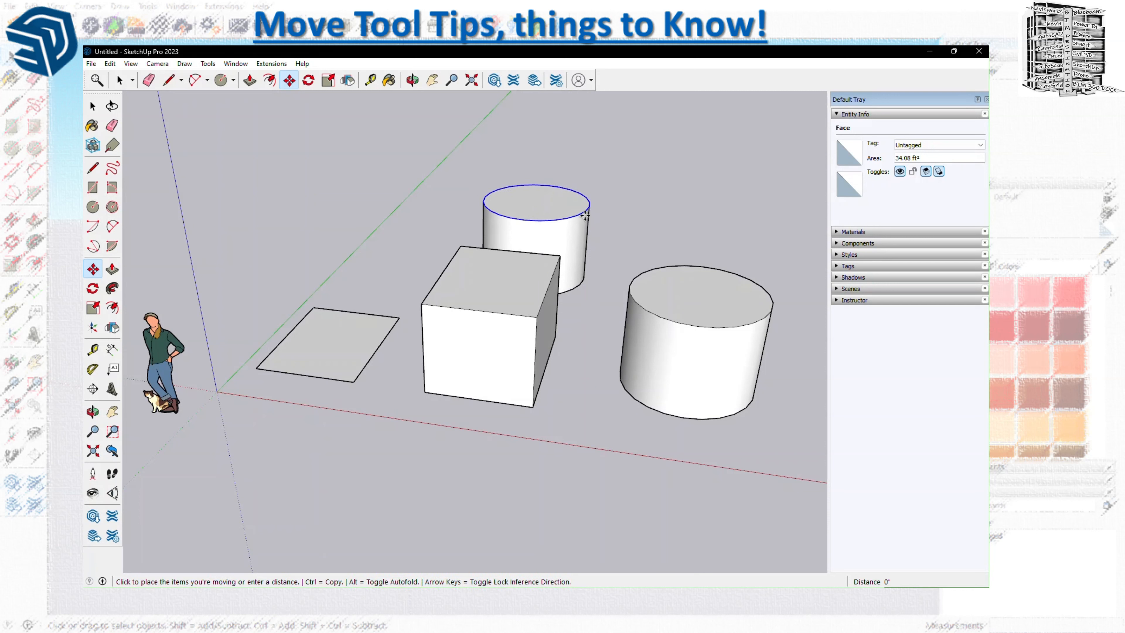
pyautogui.click(553, 214)
pyautogui.click(576, 272)
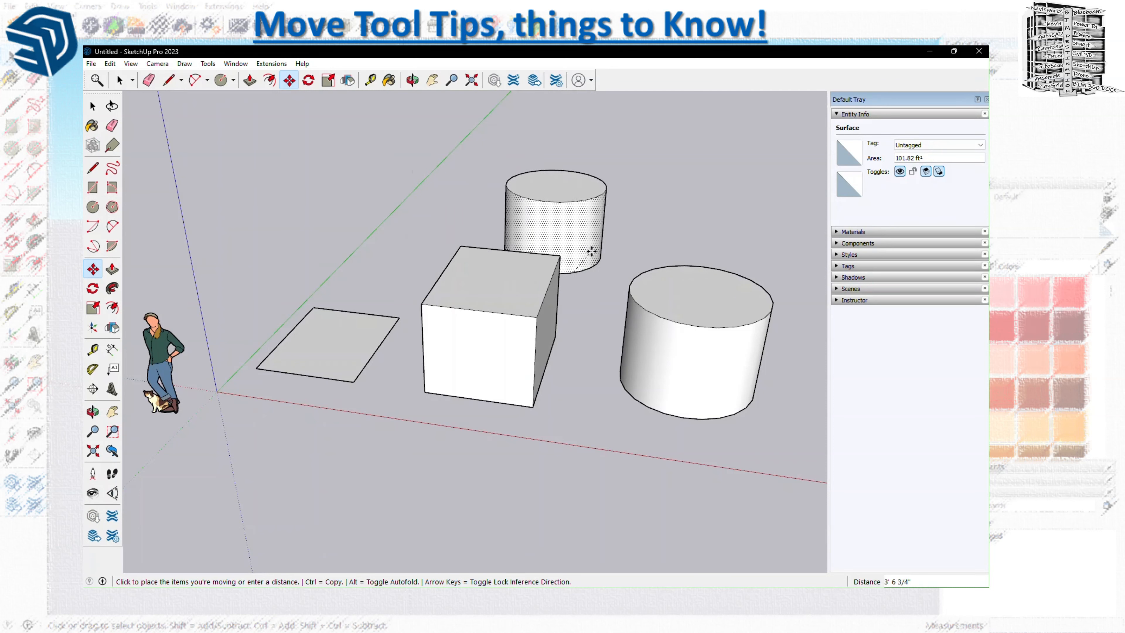
pyautogui.click(588, 261)
pyautogui.click(540, 344)
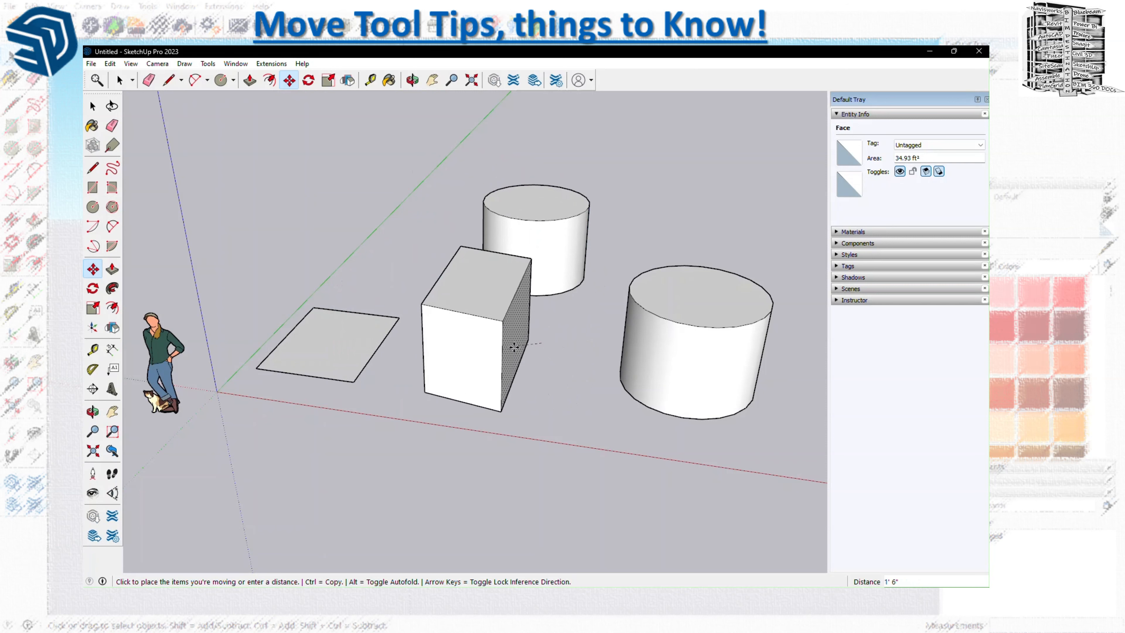
pyautogui.click(535, 347)
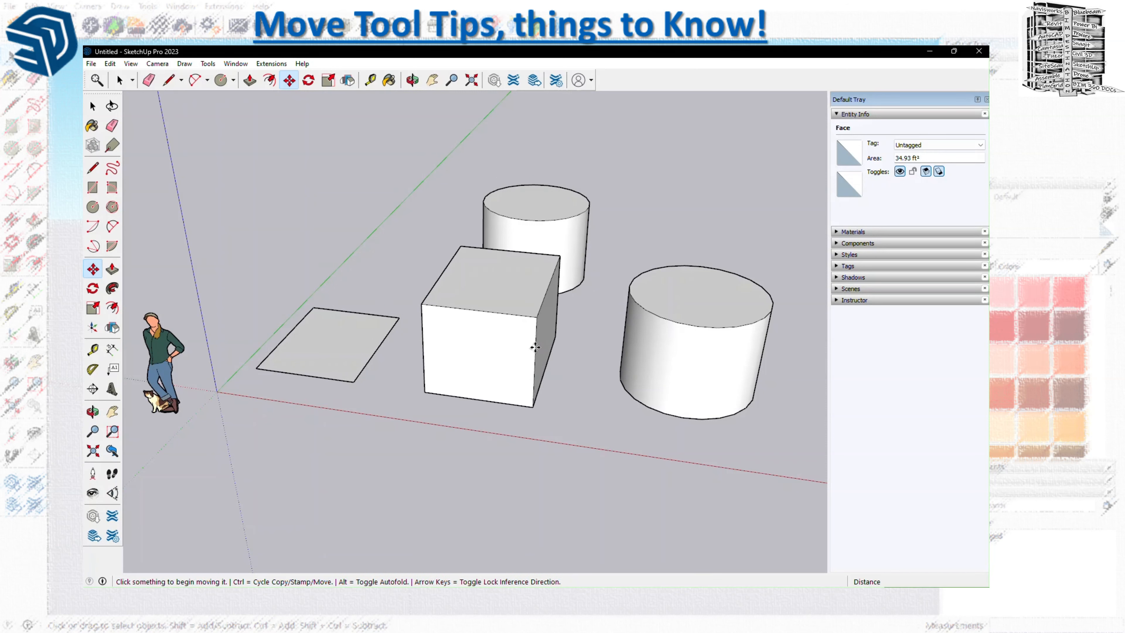
# Copy the grouped cylinder 25' along the red axis with the Move tool
pyautogui.scroll(-3, 354, 382)
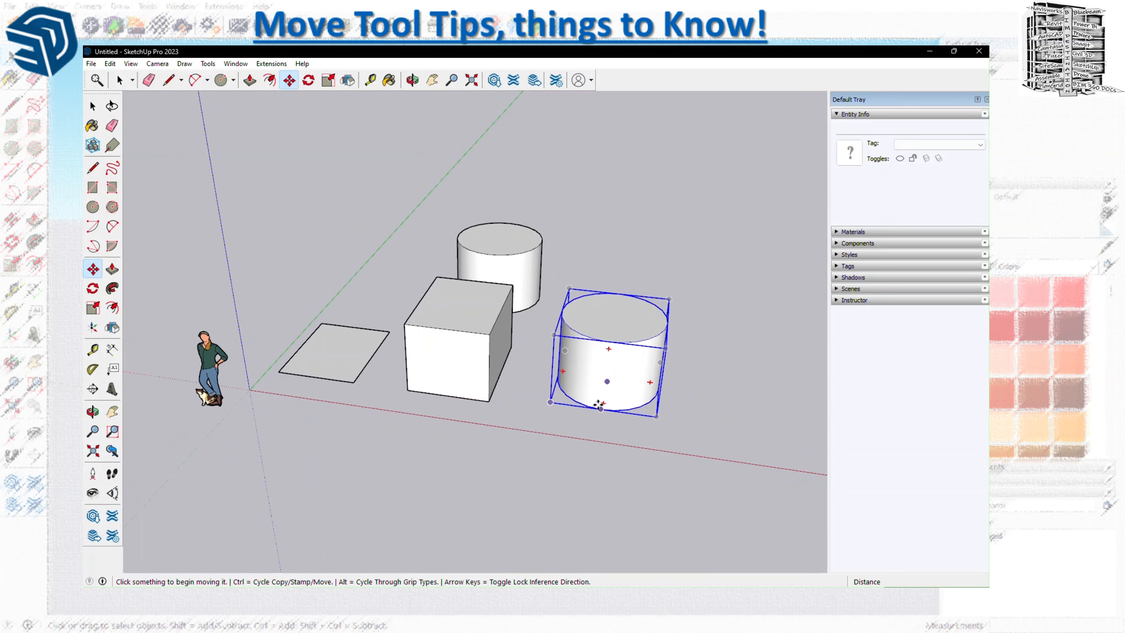
pyautogui.moveTo(600, 408); pyautogui.dragTo(456, 416, button='middle')
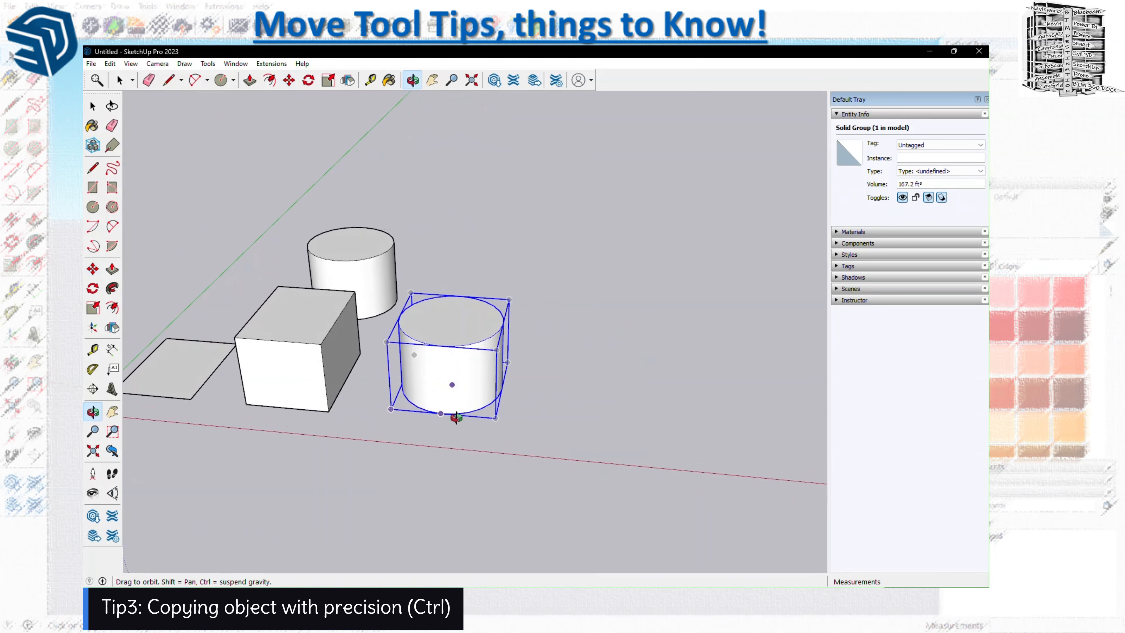
pyautogui.click(442, 413)
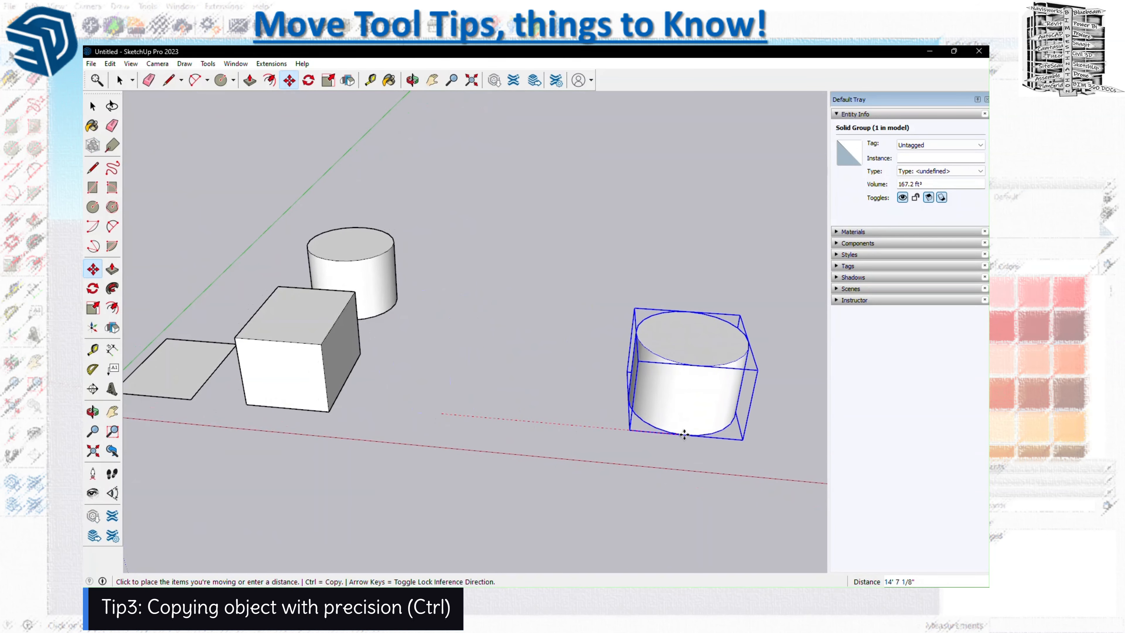
pyautogui.press('ctrl')
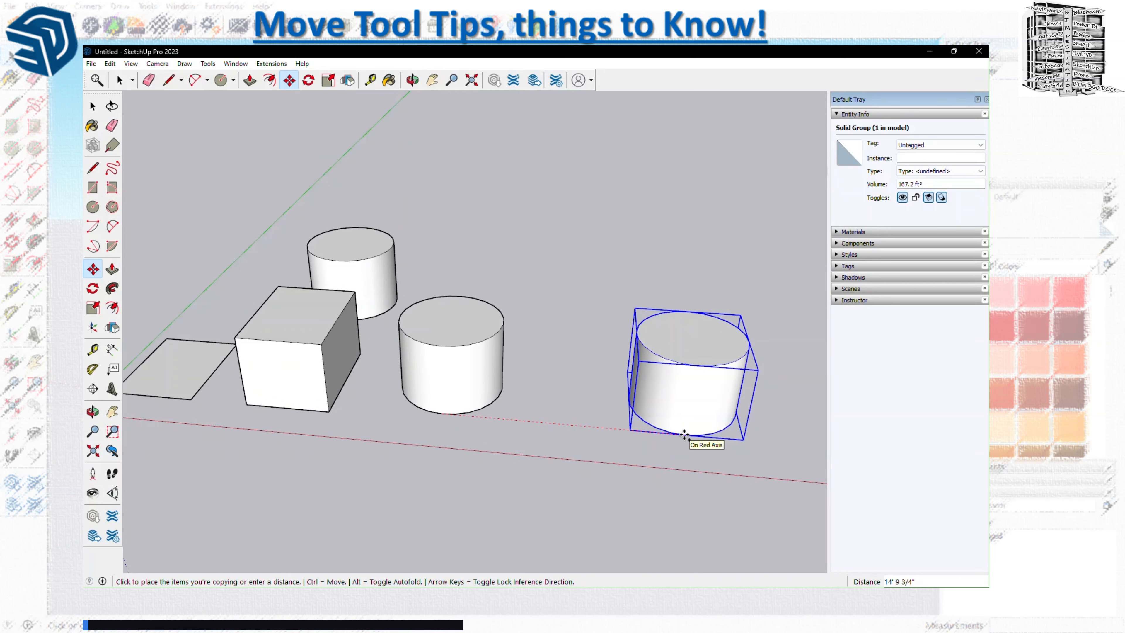
pyautogui.write('25')
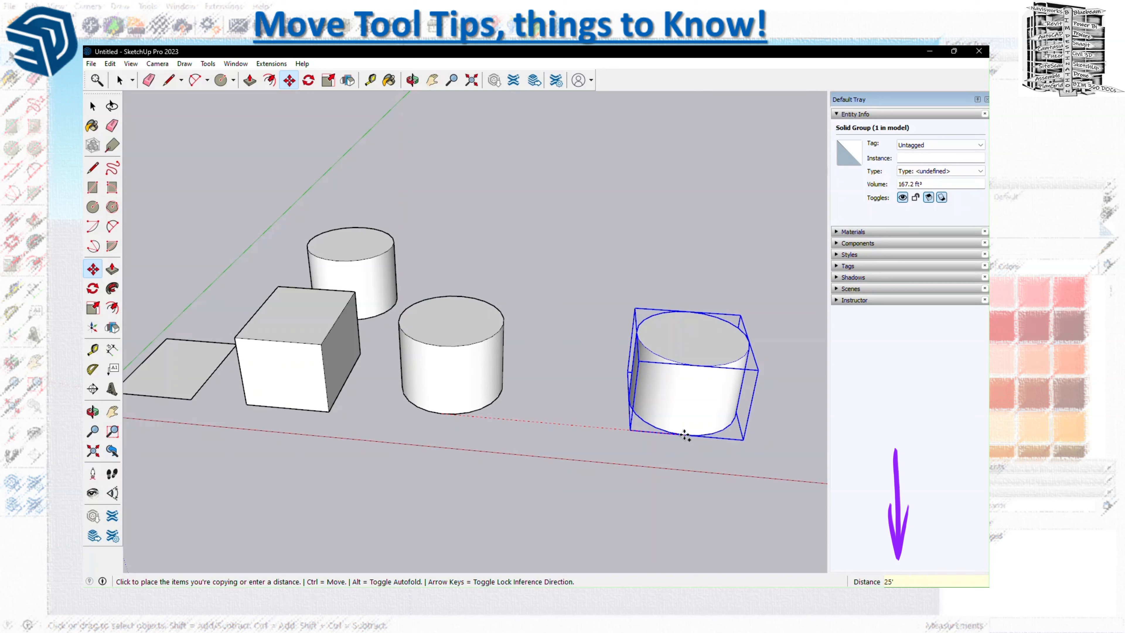
pyautogui.press('Return')
pyautogui.scroll(-2, 578, 440)
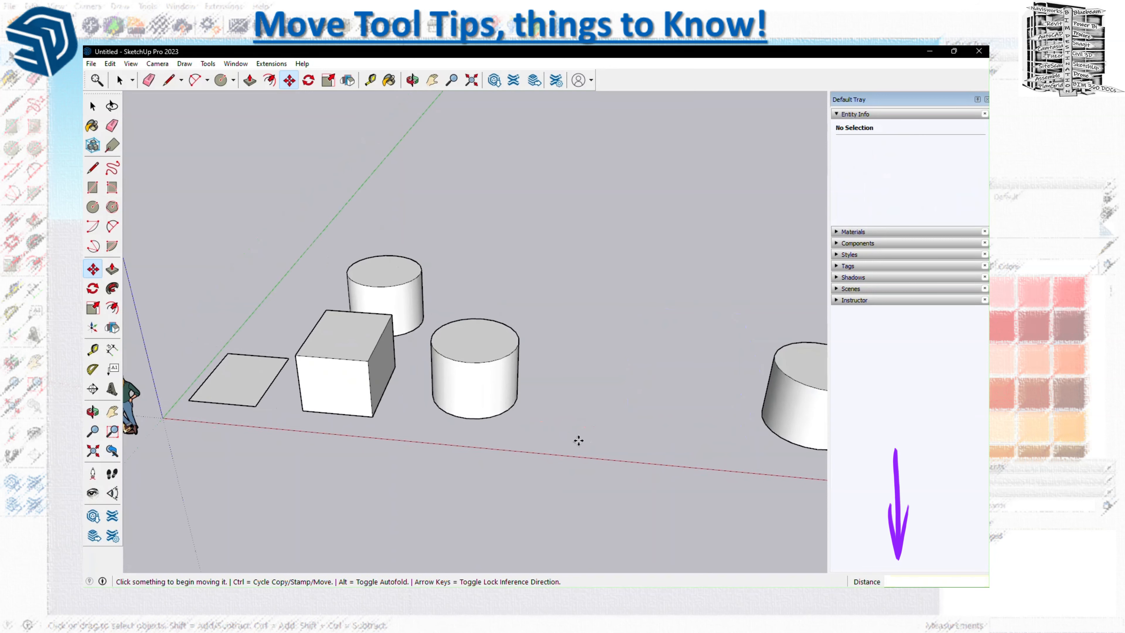
# Divide the distance between the original cylinder and its copy into three equal intervals with 3/
pyautogui.keyDown('shift'); pyautogui.moveTo(662, 439); pyautogui.dragTo(560, 446, button='middle'); pyautogui.keyUp('shift')
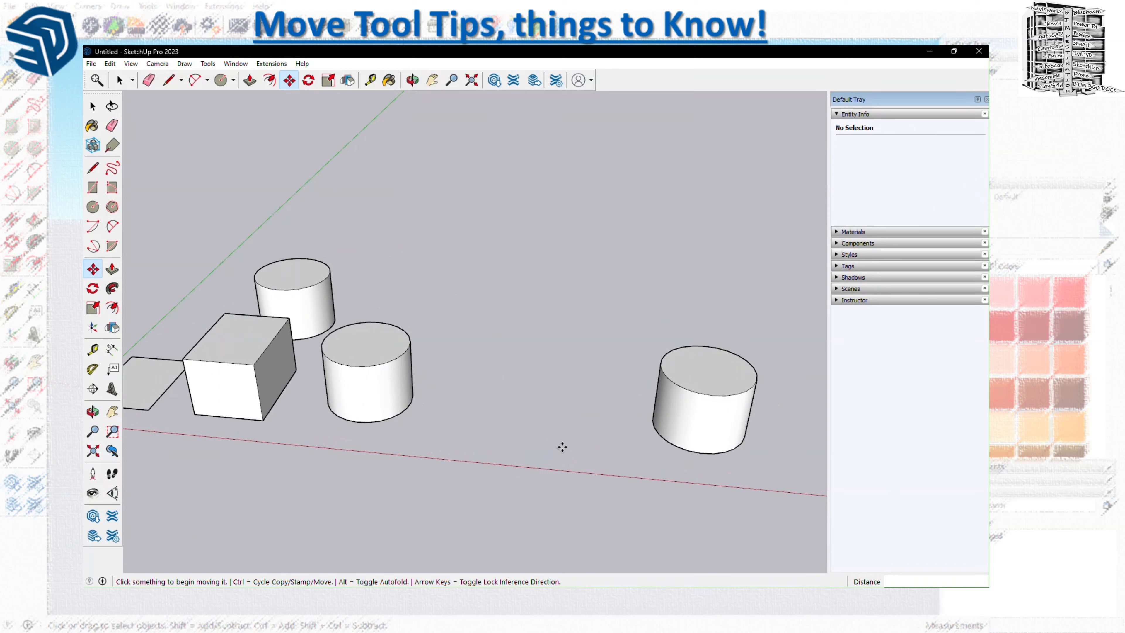
pyautogui.press('Return')
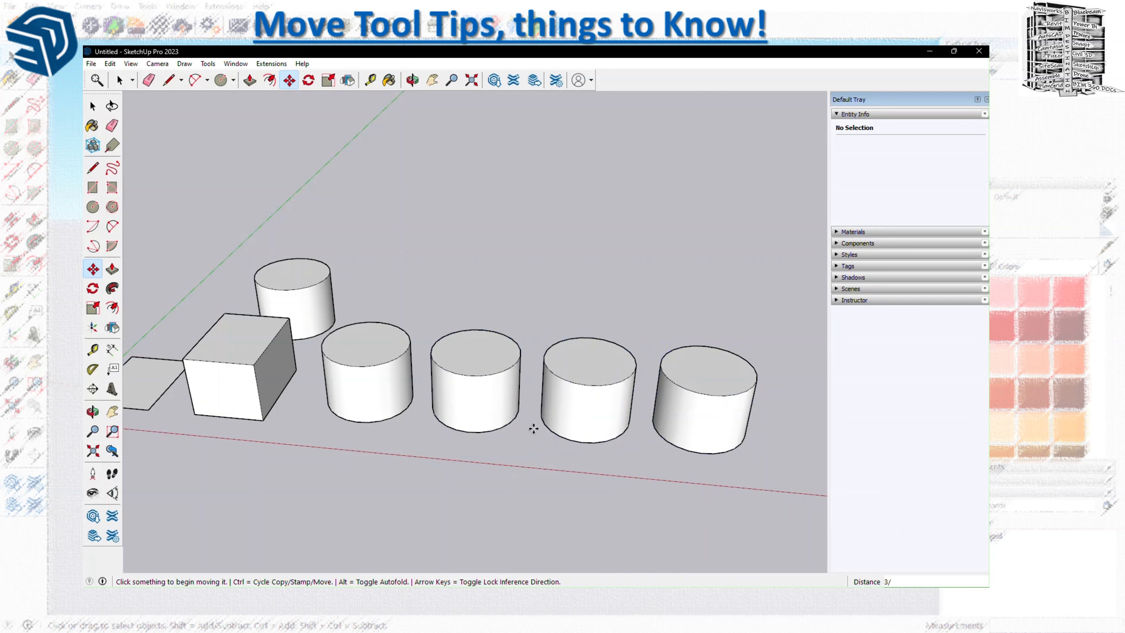
pyautogui.press('Return')
pyautogui.moveTo(662, 420); pyautogui.dragTo(262, 427, button='middle')
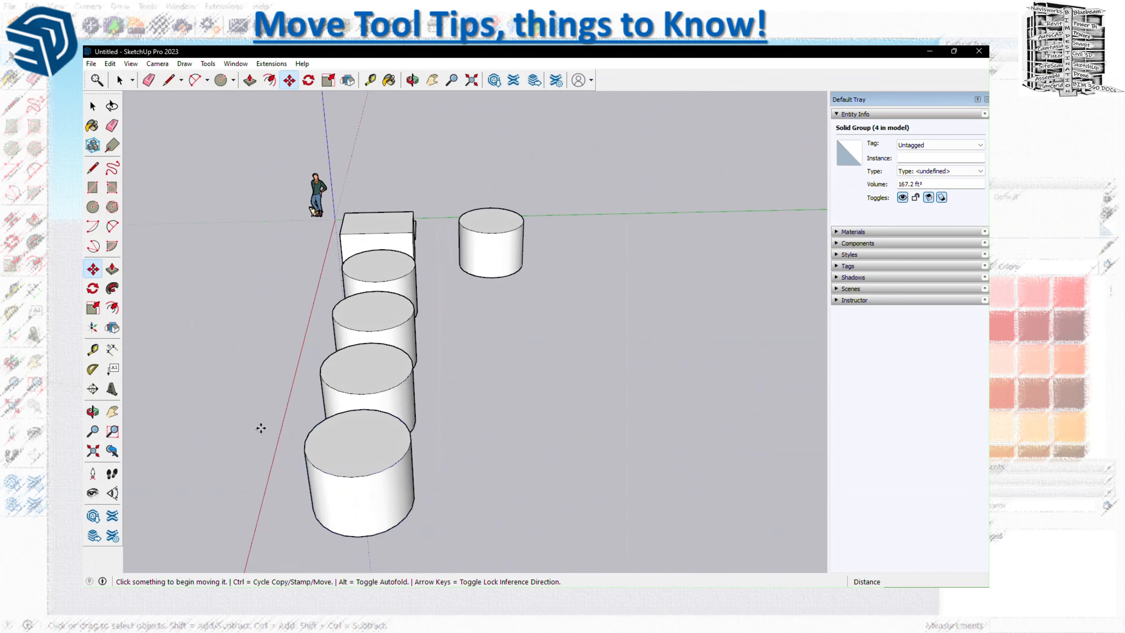
pyautogui.scroll(-1, 263, 426)
pyautogui.click(92, 106)
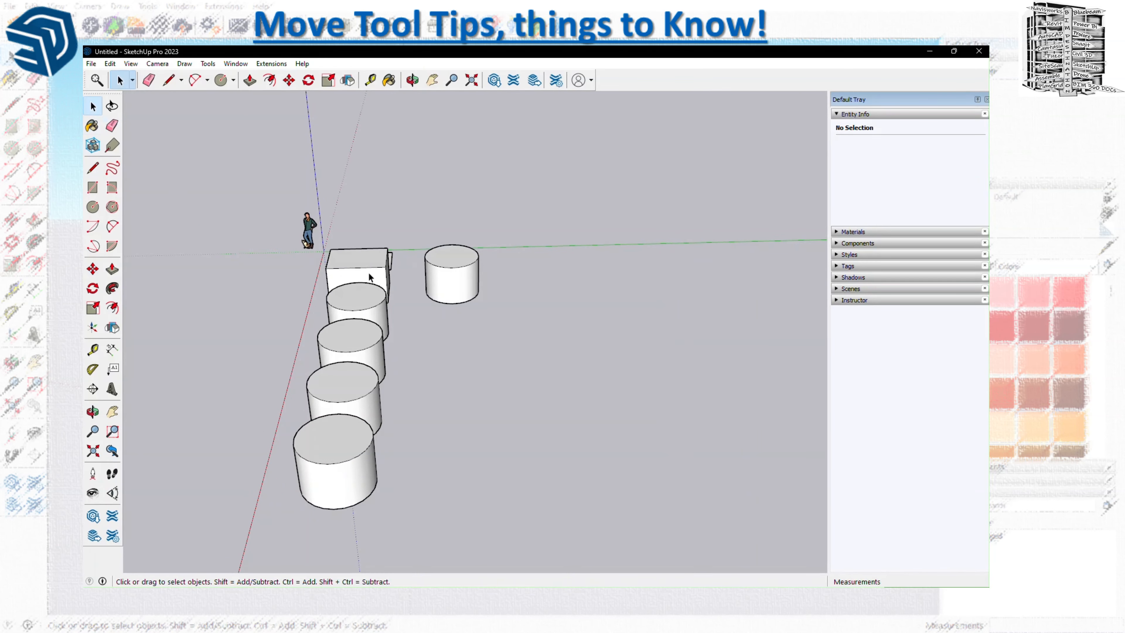
pyautogui.click(367, 322)
pyautogui.moveTo(364, 343); pyautogui.dragTo(503, 459)
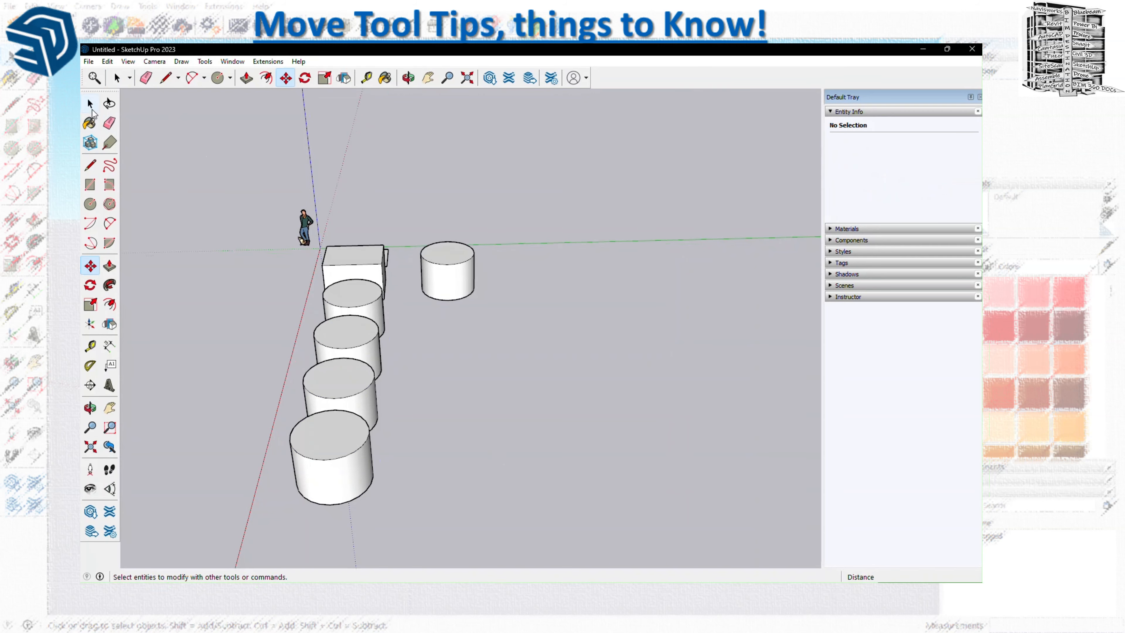
# Select the four grouped cylinders in the row and copy them 25' along the green axis
pyautogui.click(91, 106)
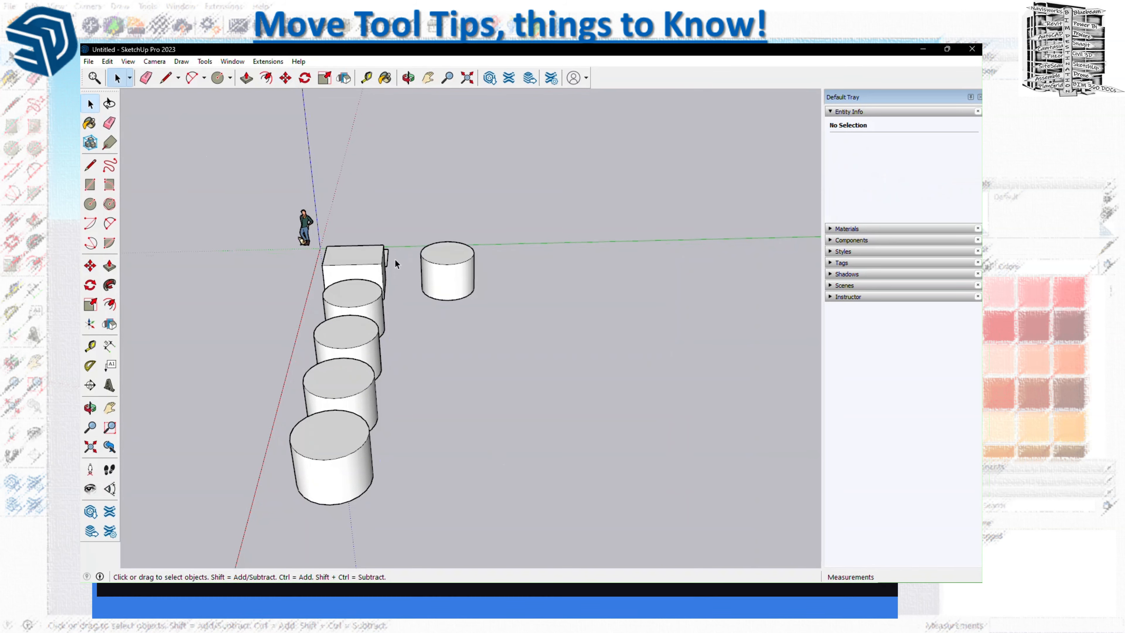
pyautogui.click(366, 345)
pyautogui.keyDown('ctrl'); pyautogui.click(367, 388); pyautogui.keyUp('ctrl')
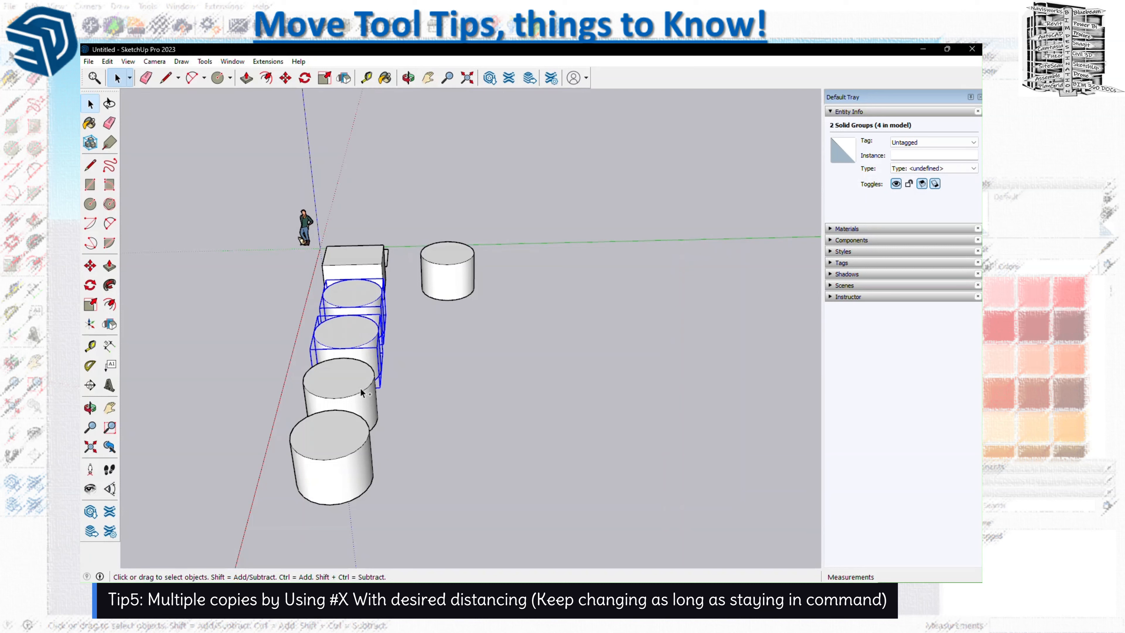
pyautogui.keyDown('ctrl'); pyautogui.click(350, 461); pyautogui.keyUp('ctrl')
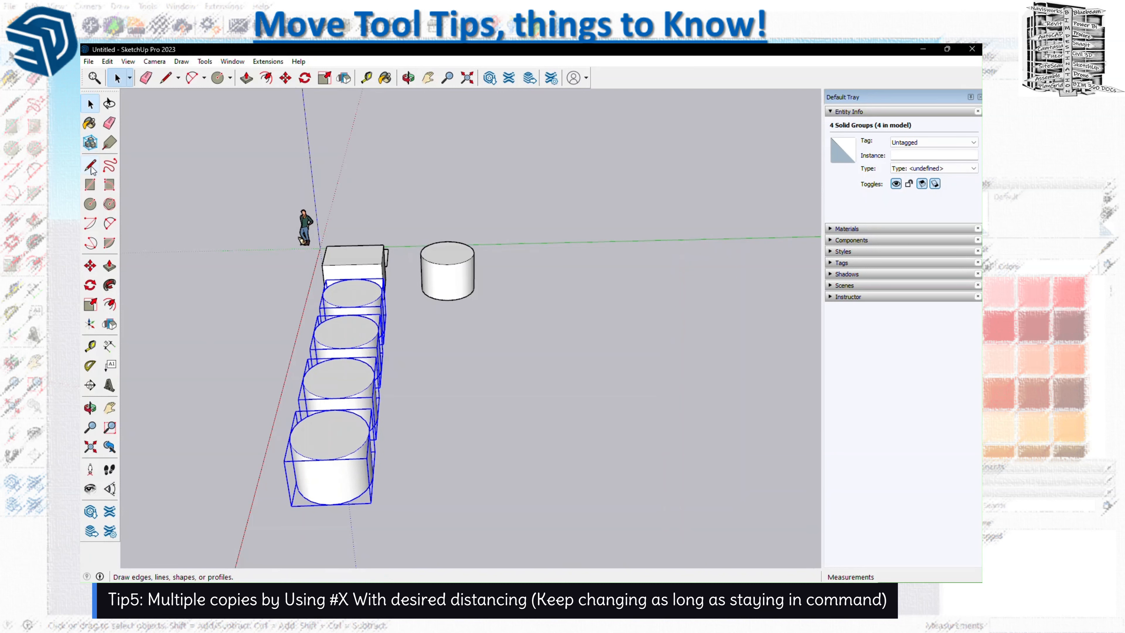
pyautogui.click(286, 79)
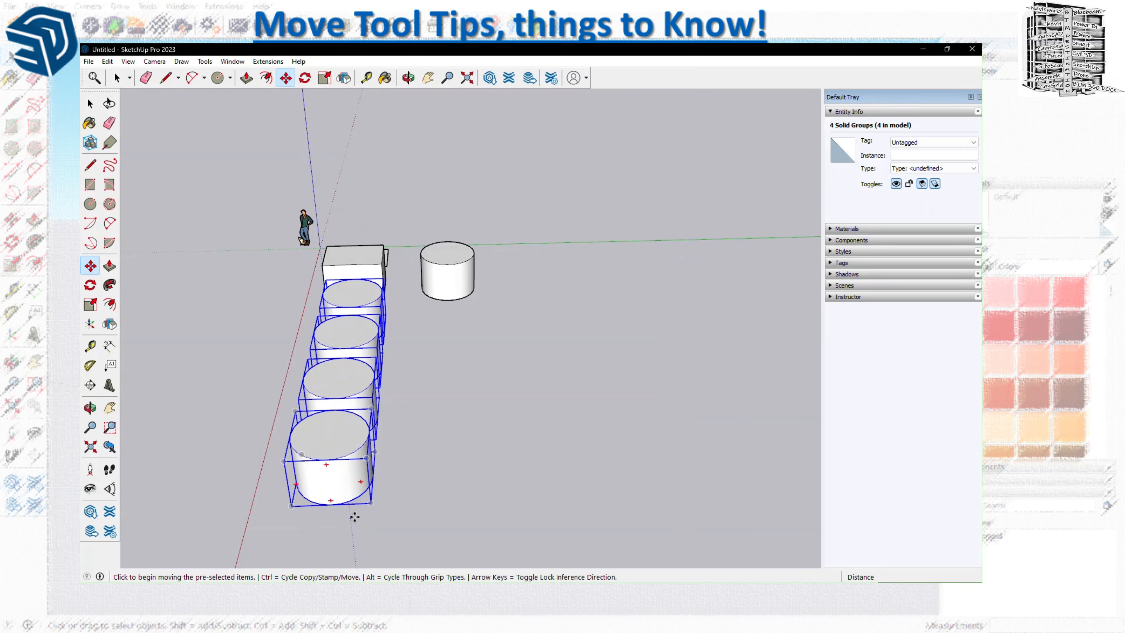
pyautogui.click(330, 504)
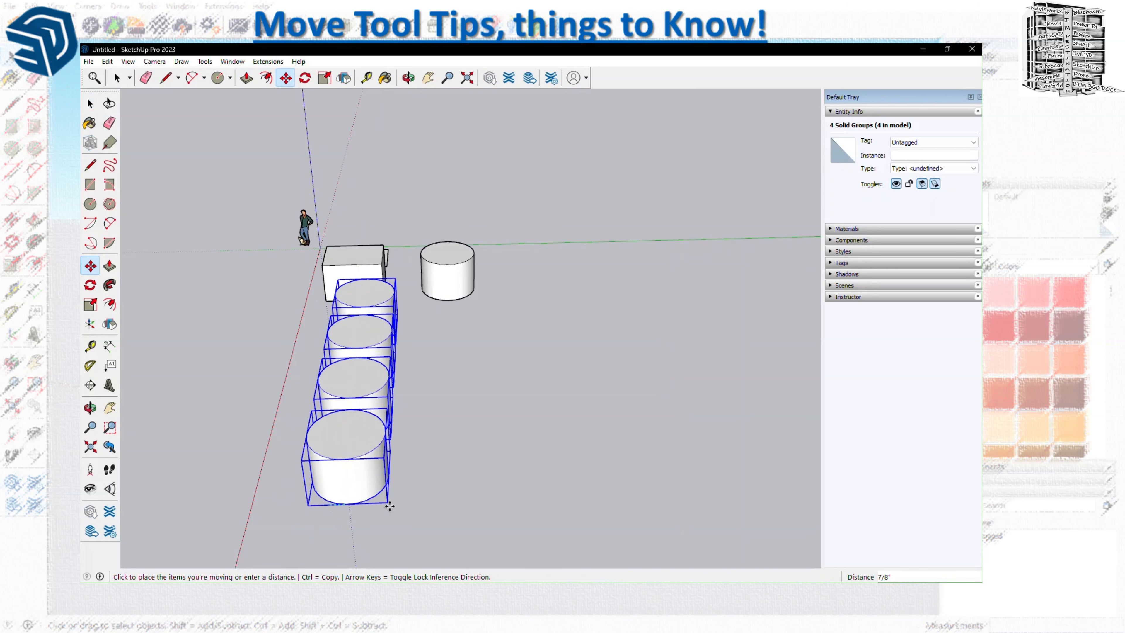
pyautogui.press('ctrl')
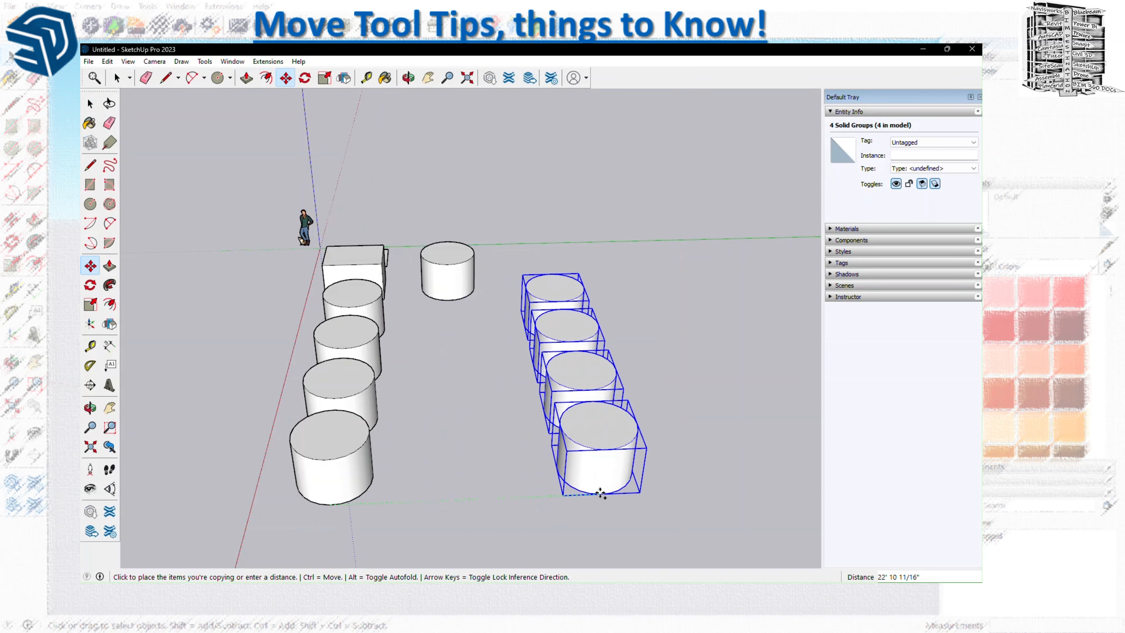
pyautogui.write("25'")
pyautogui.press('Return')
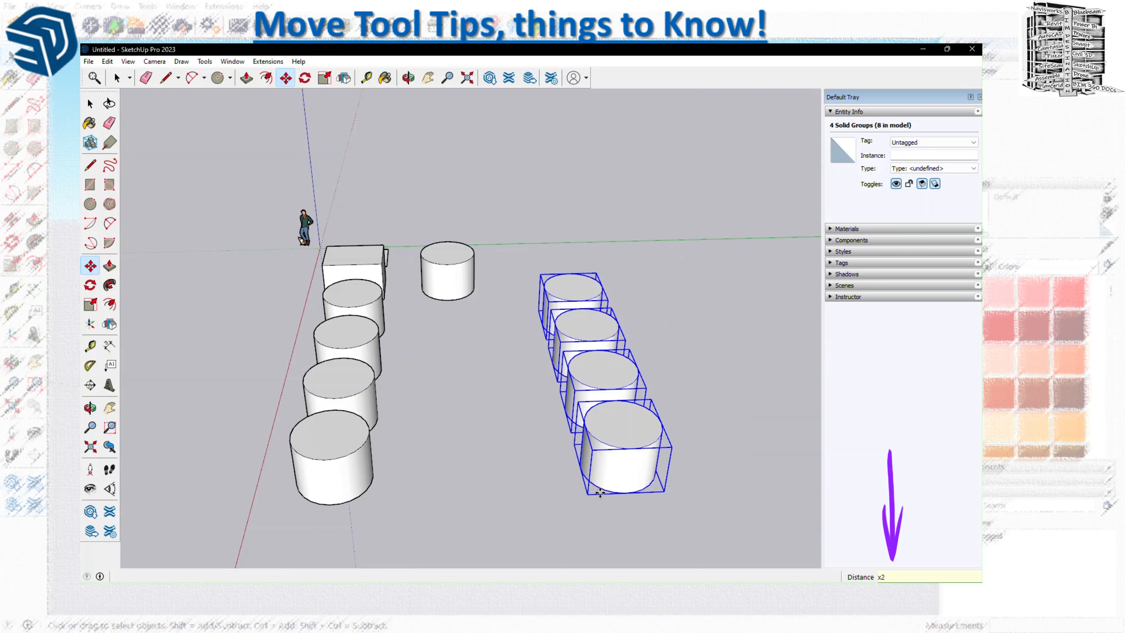
# Repeat the copied row of cylinders at the same spacing with x2
pyautogui.press('Return')
pyautogui.moveTo(552, 492); pyautogui.dragTo(426, 472, button='middle')
pyautogui.scroll(-3, 425, 473)
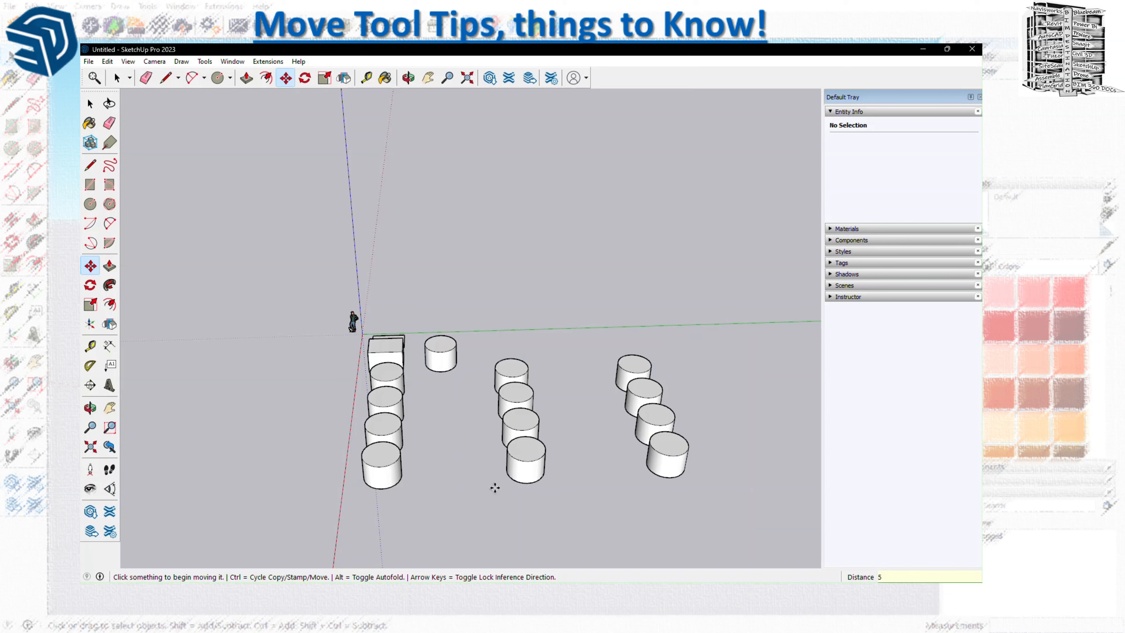
# Try dividing the row's copy distance into five intervals with 5/, and undo the row copies
pyautogui.press('Return')
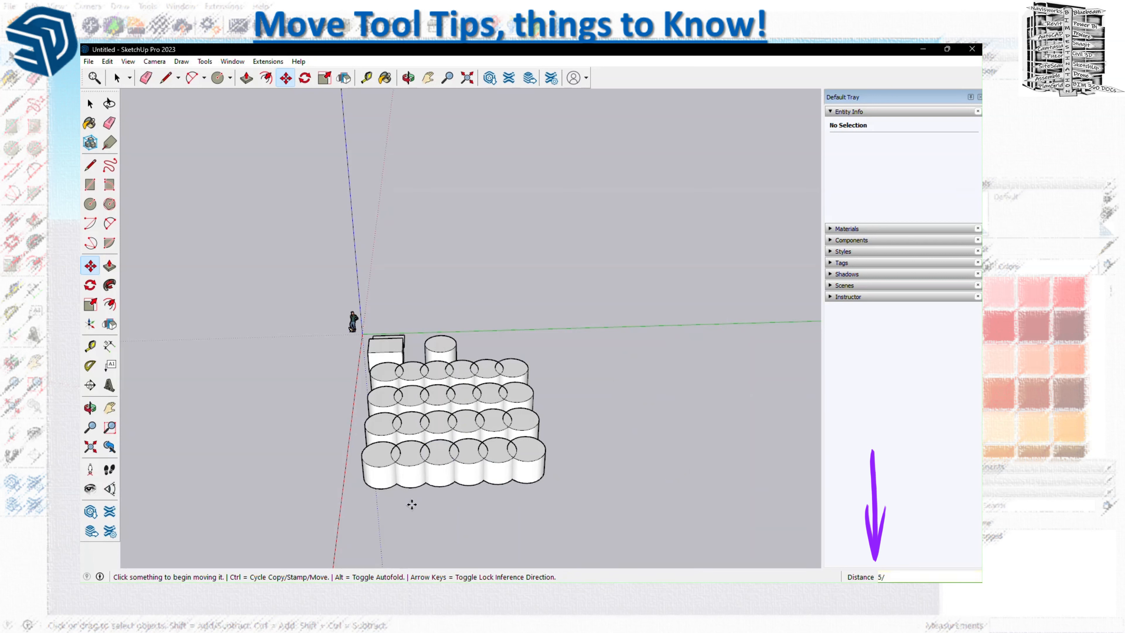
pyautogui.hotkey('ctrl', 'z')
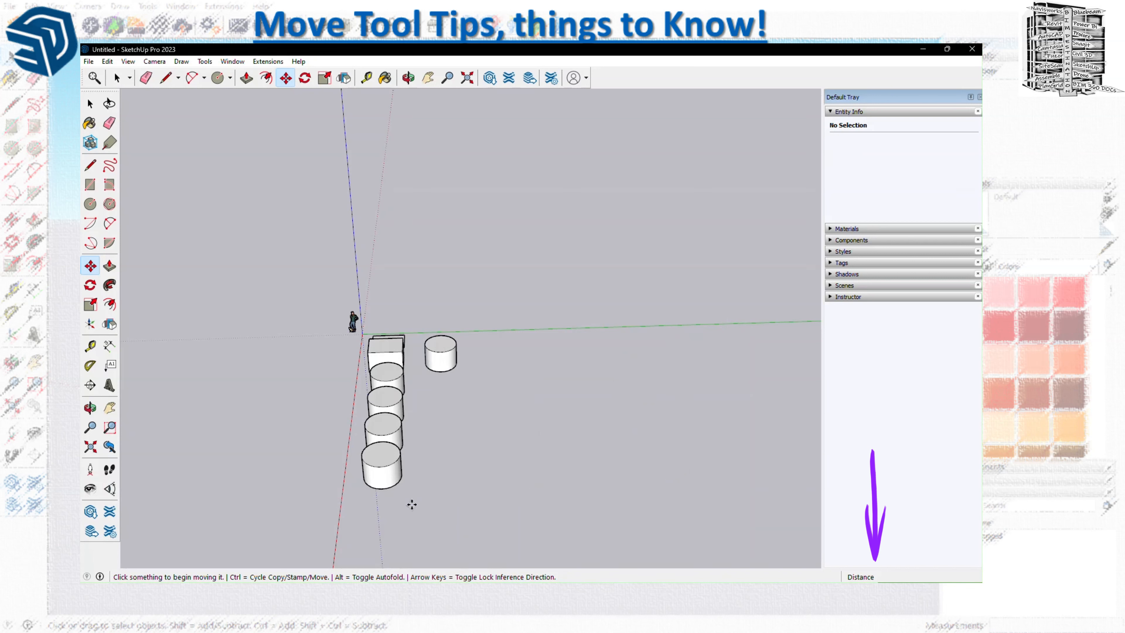
# Copy the cylinder at the far end of the row about 9' along the green axis and repeat it with x7
pyautogui.moveTo(381, 487)
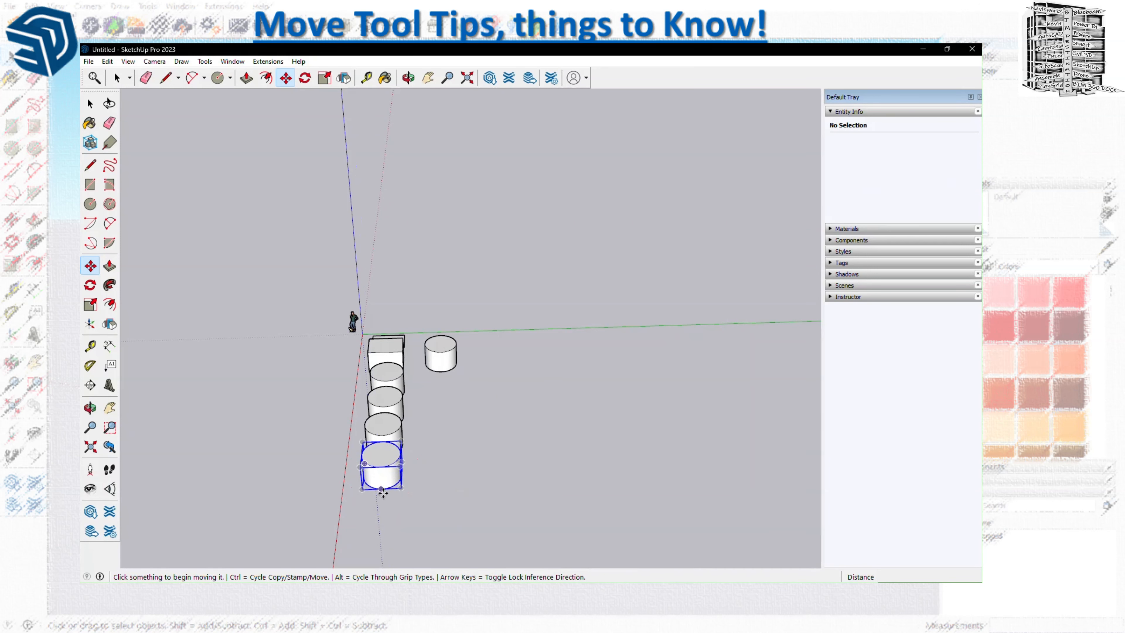
pyautogui.click(381, 488)
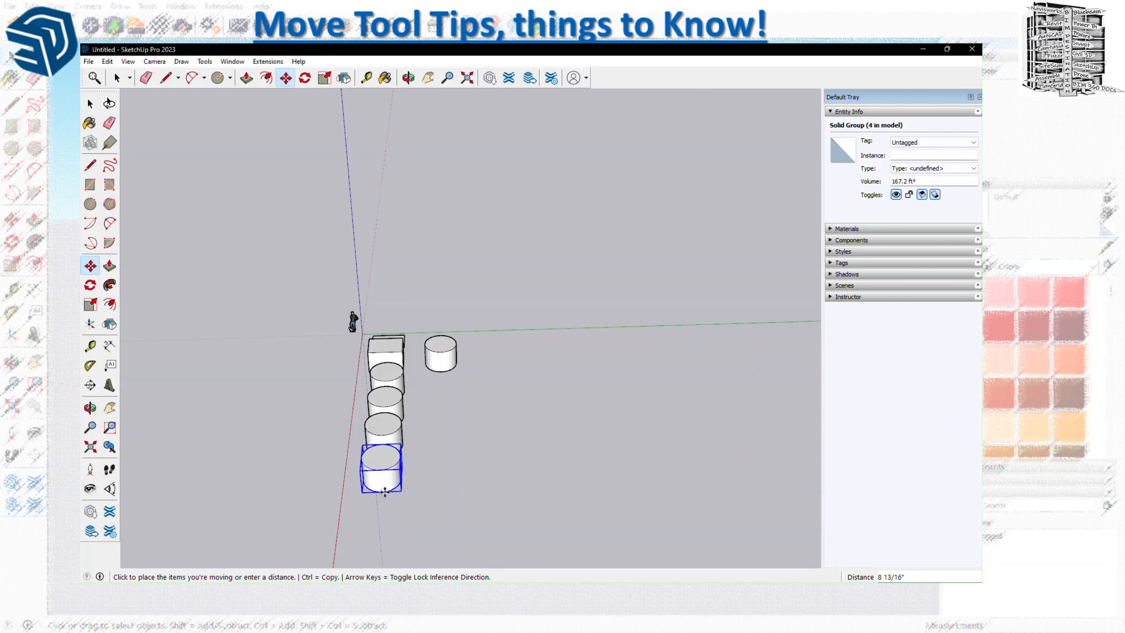
pyautogui.press('ctrl')
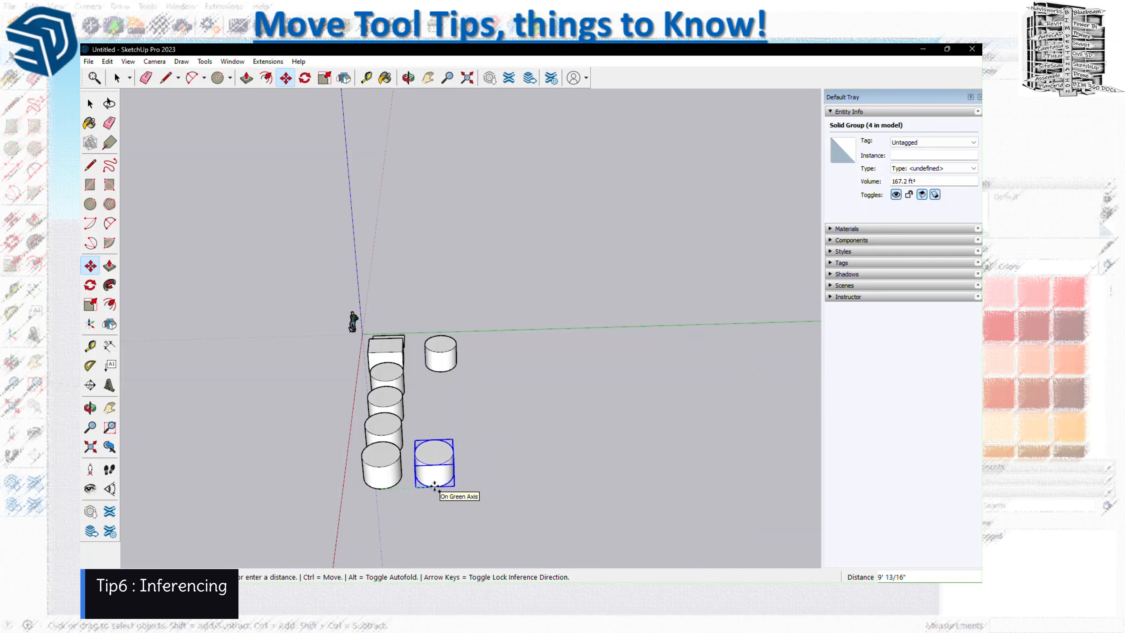
pyautogui.click(434, 486)
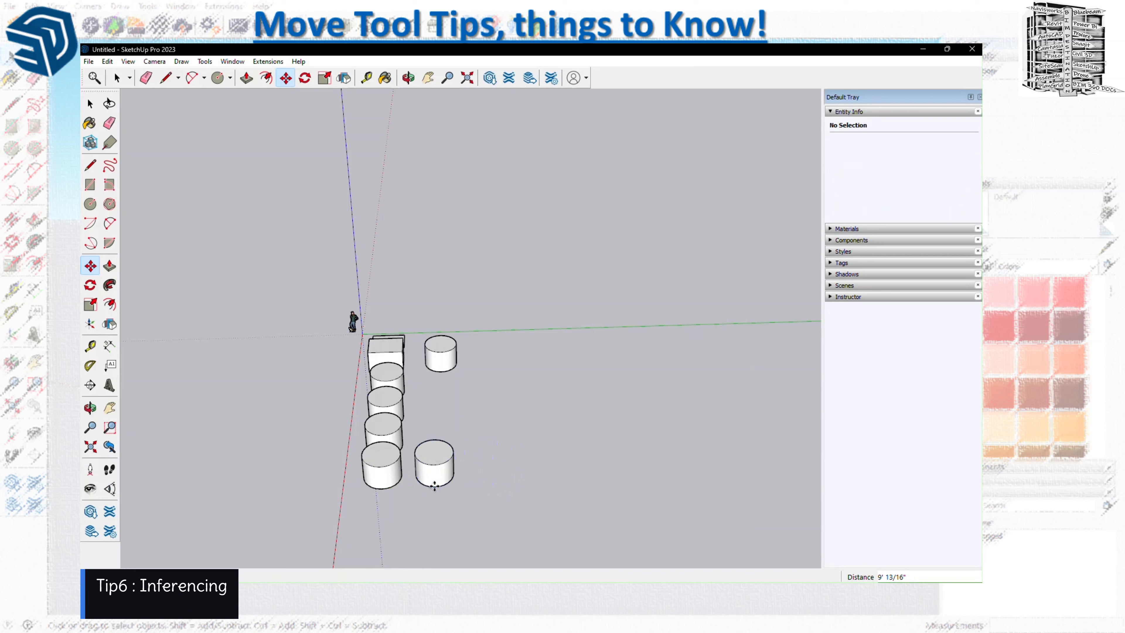
pyautogui.write('x7')
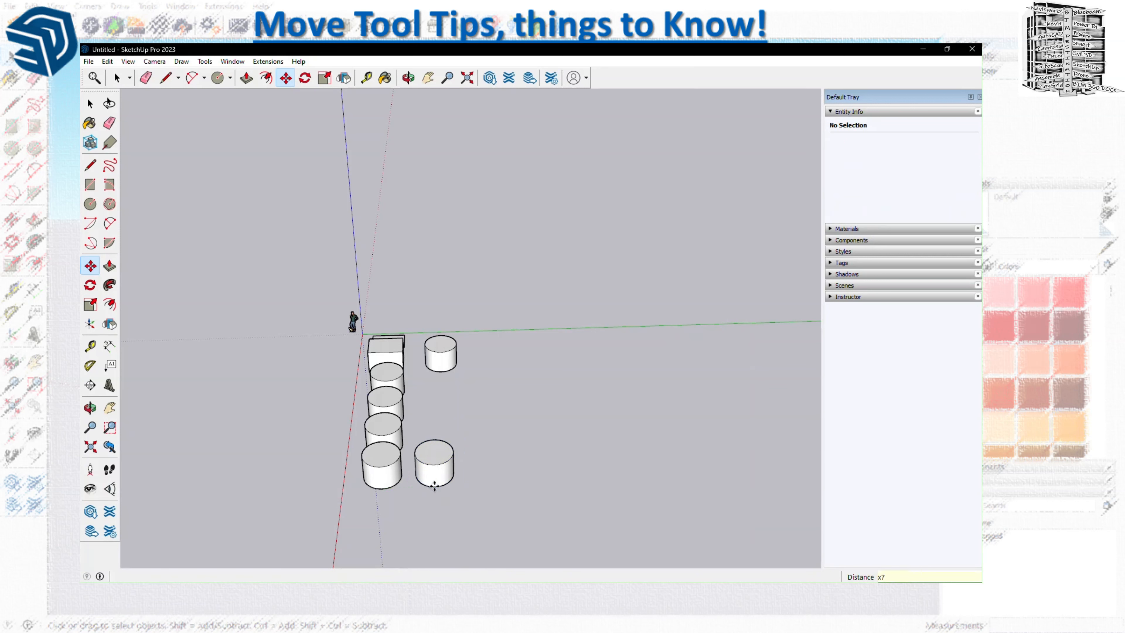
pyautogui.press('Return')
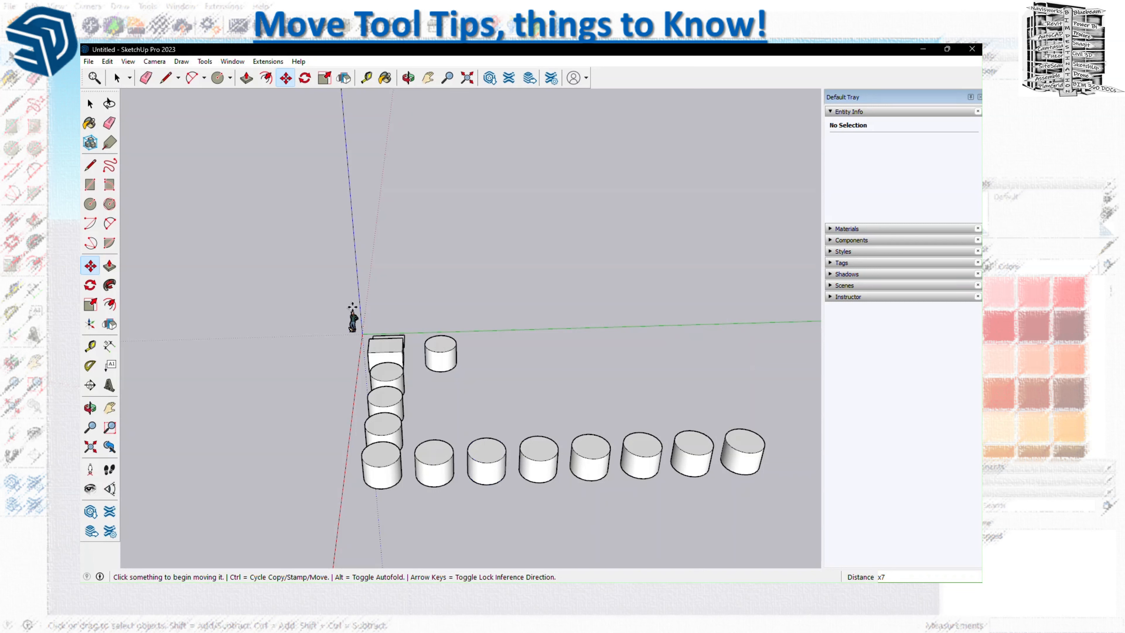
# Select the three middle cylinders behind the front row, copy them about 9' to match the front row's spacing, and repeat with x7
pyautogui.click(92, 106)
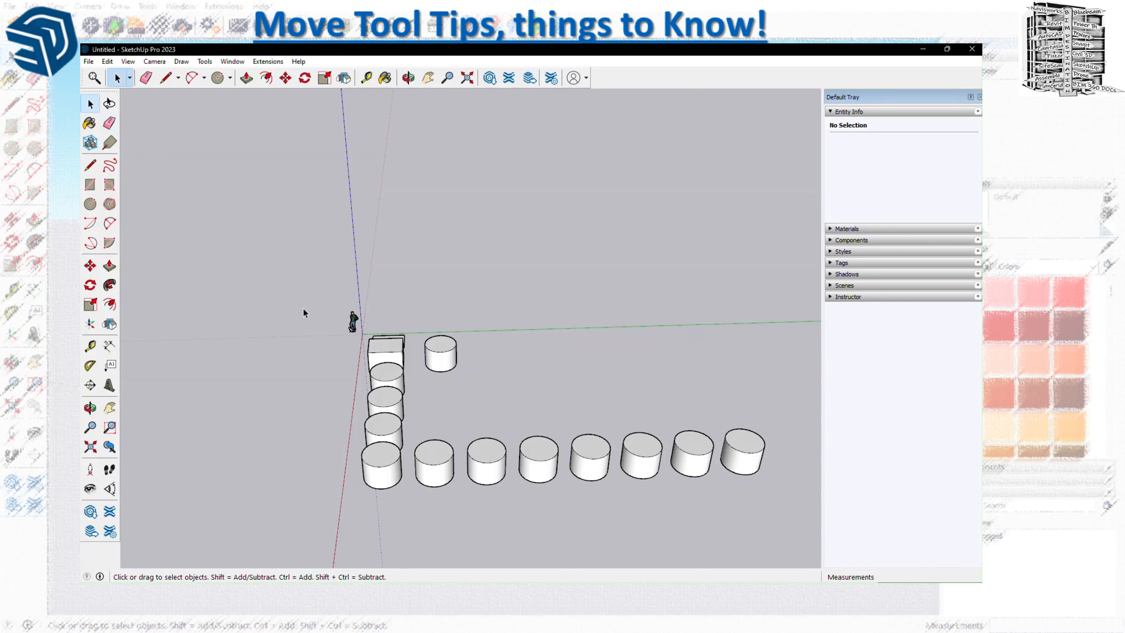
pyautogui.keyDown('ctrl'); pyautogui.click(382, 377); pyautogui.keyUp('ctrl')
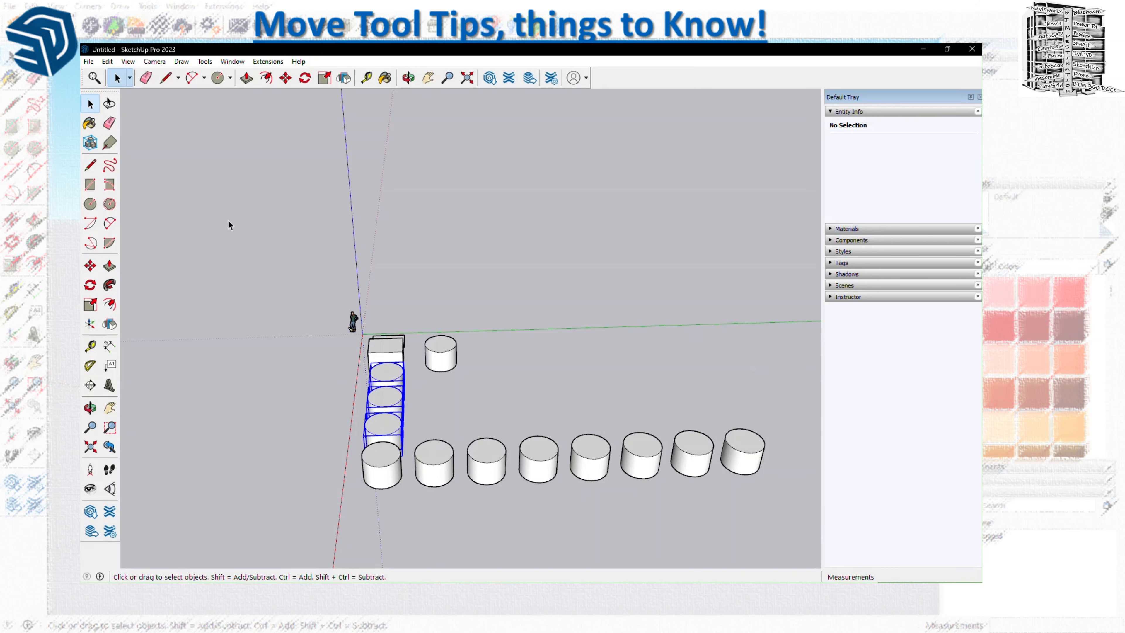
pyautogui.click(90, 266)
pyautogui.click(381, 489)
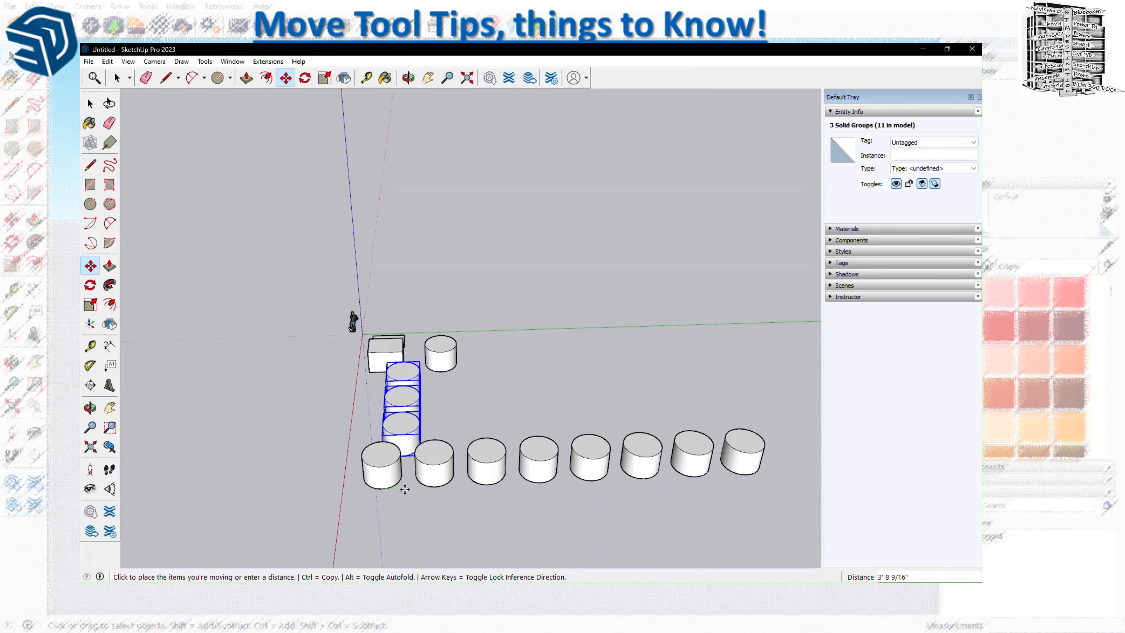
pyautogui.press('ctrl')
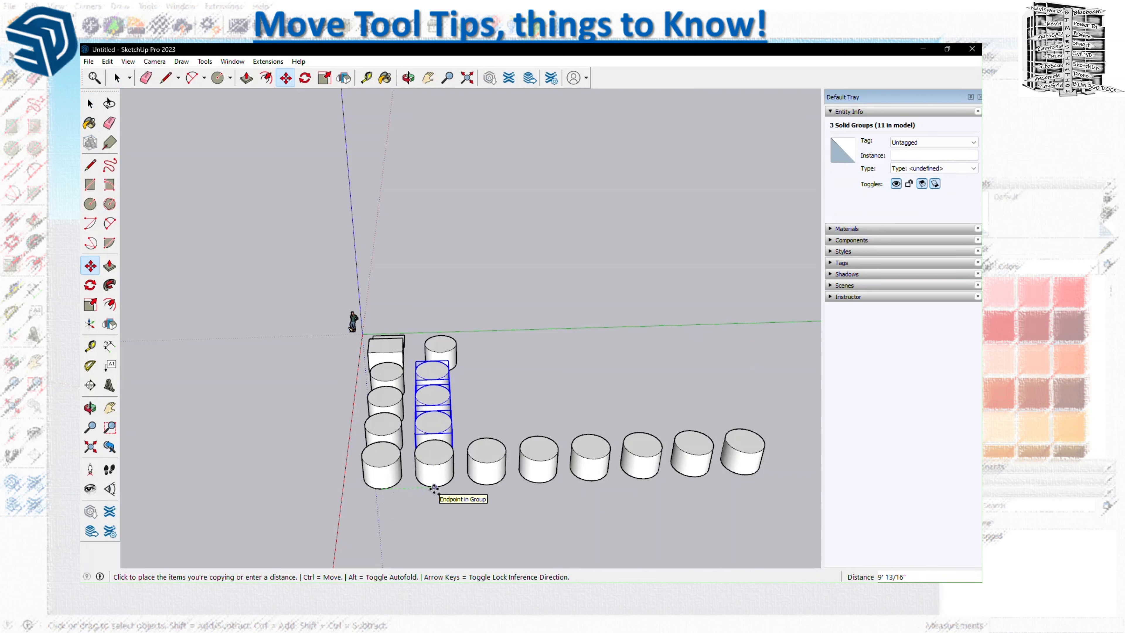
pyautogui.write('x7')
pyautogui.press('Return')
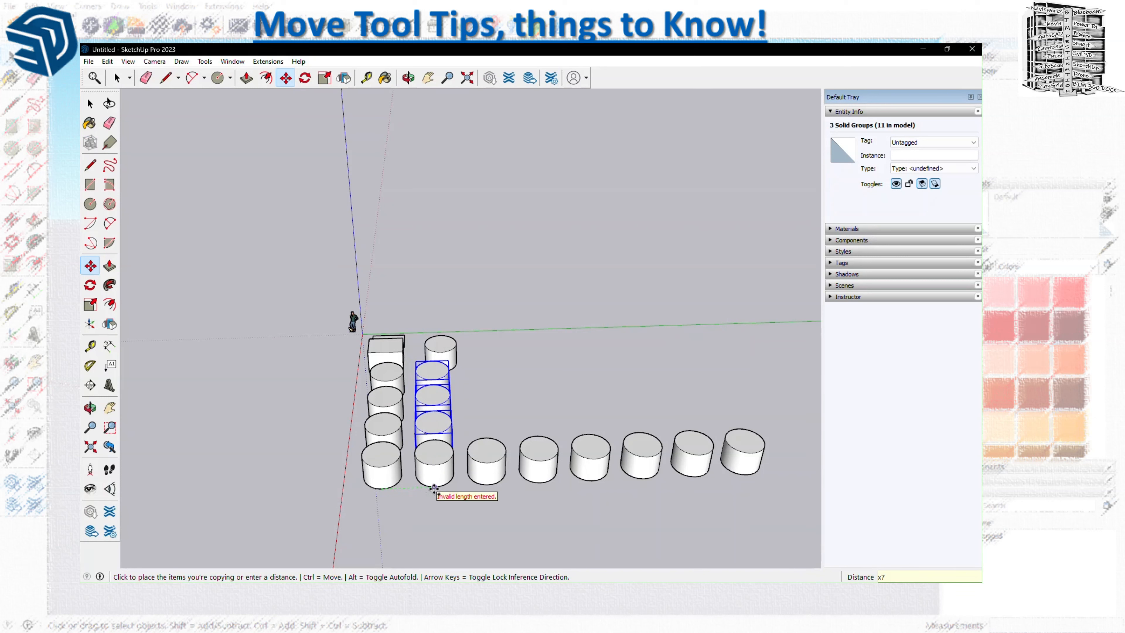
pyautogui.click(434, 488)
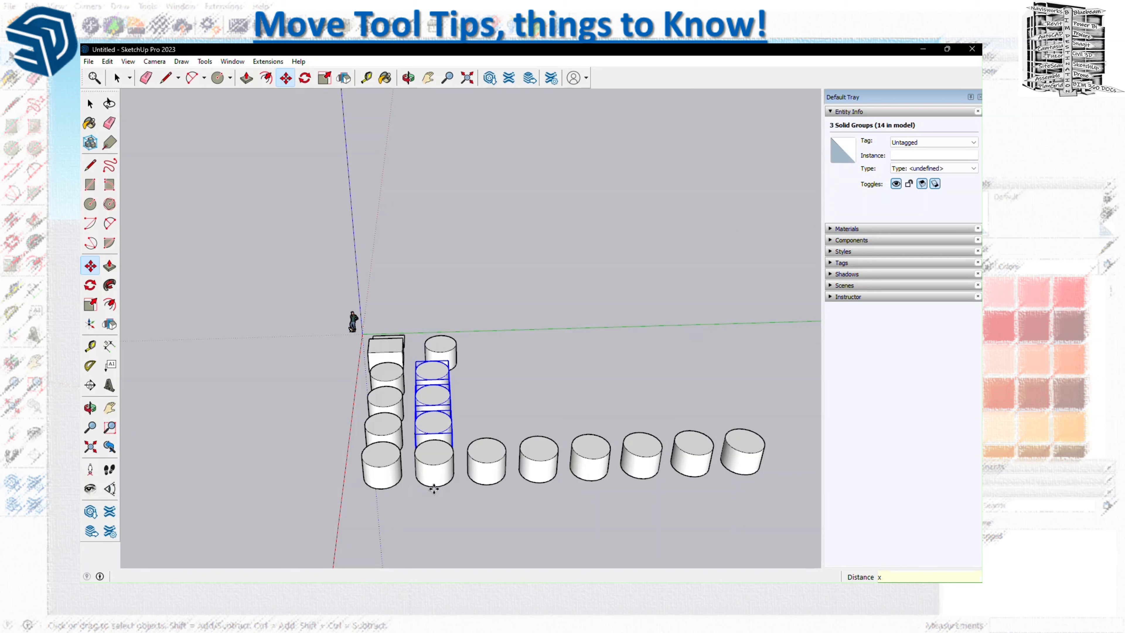
pyautogui.write('x7')
pyautogui.press('Return')
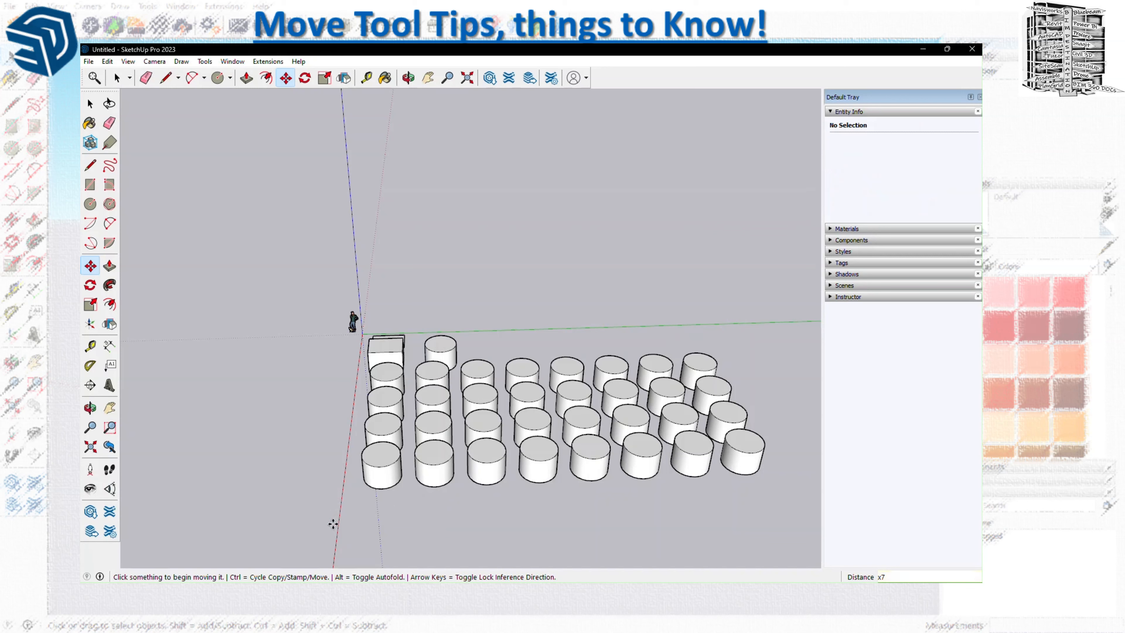
# Select the flat square with its edges and raise it about 4' 11", using the neighbouring box's lower and upper corners as move references
pyautogui.press('o')
pyautogui.moveTo(334, 522); pyautogui.dragTo(453, 537)
pyautogui.moveTo(454, 538); pyautogui.dragTo(736, 528, button='middle')
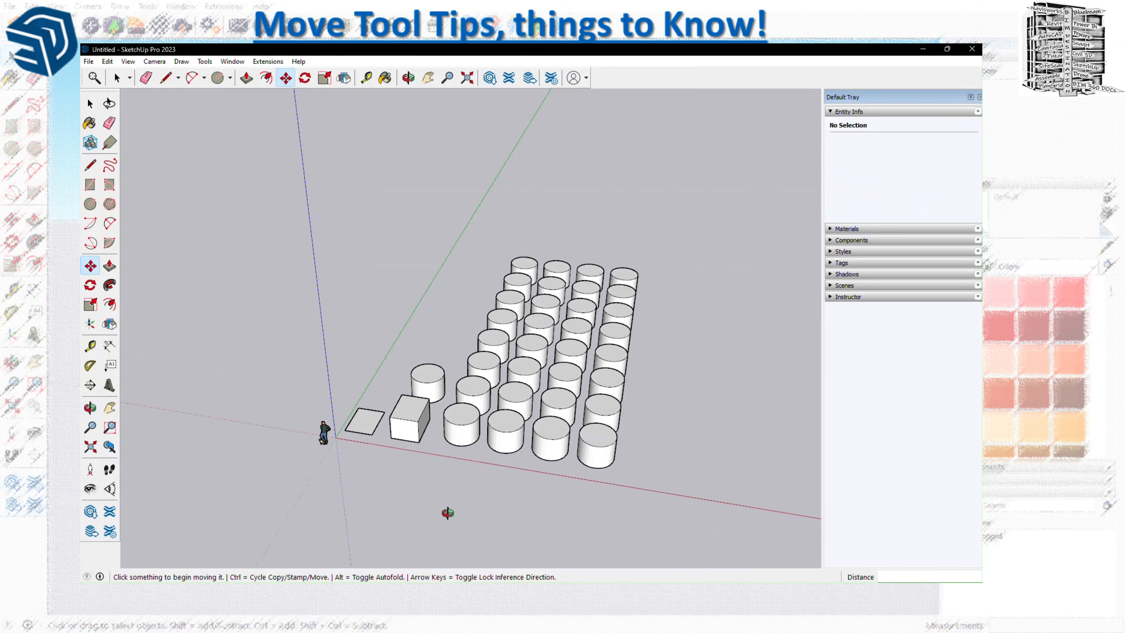
pyautogui.moveTo(446, 513); pyautogui.dragTo(535, 514, button='middle')
pyautogui.scroll(2, 402, 437)
pyautogui.scroll(5, 438, 461)
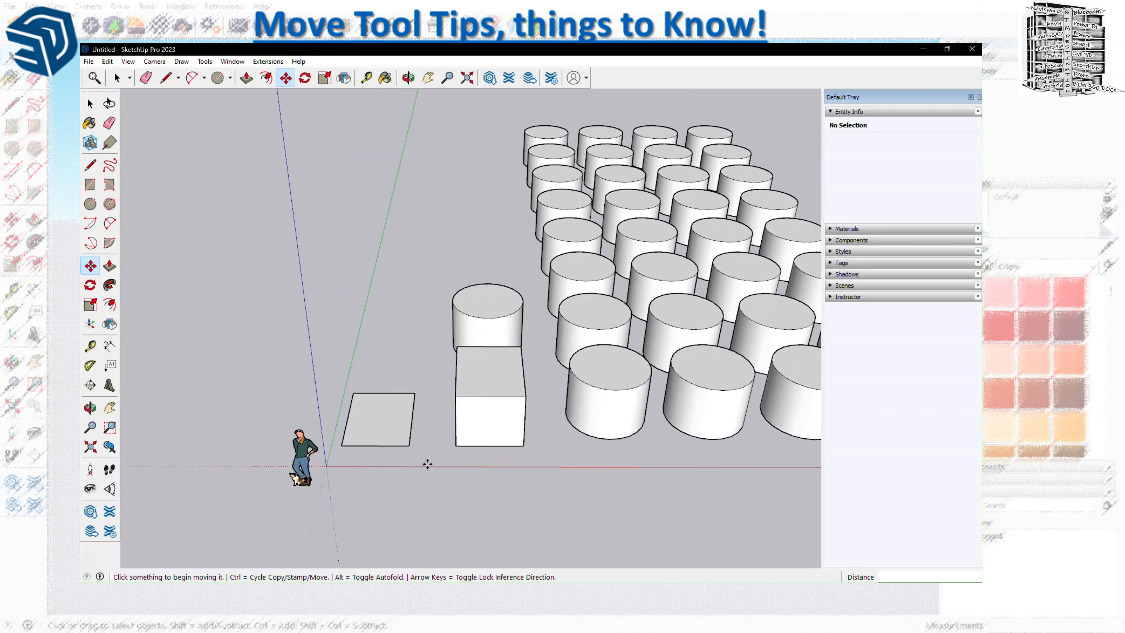
pyautogui.press('space')
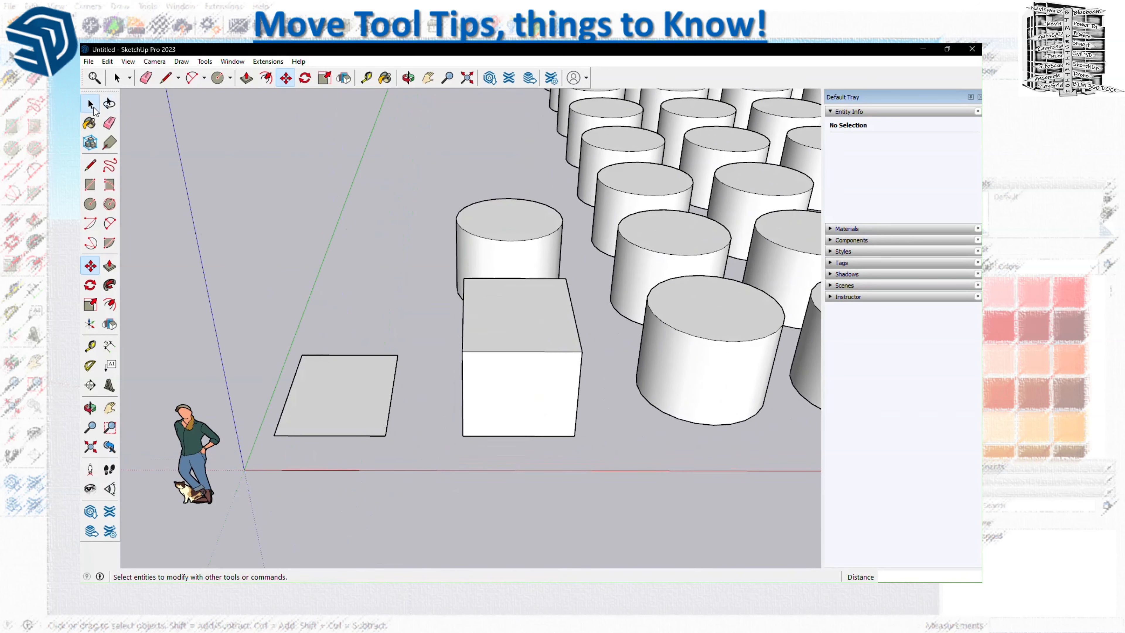
pyautogui.doubleClick(365, 414)
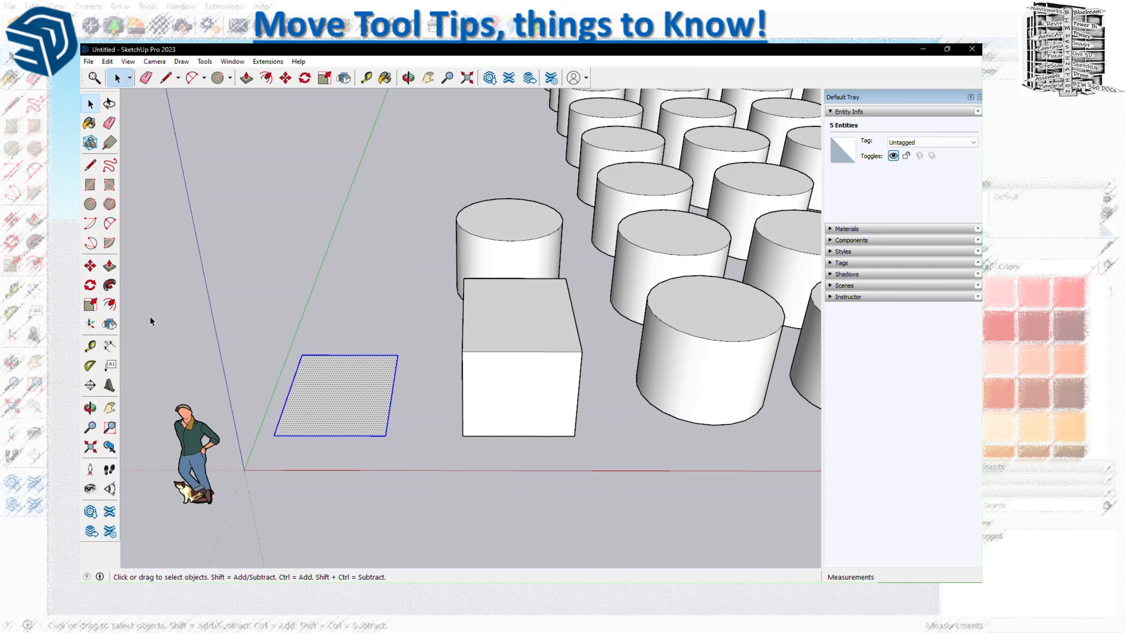
pyautogui.click(90, 266)
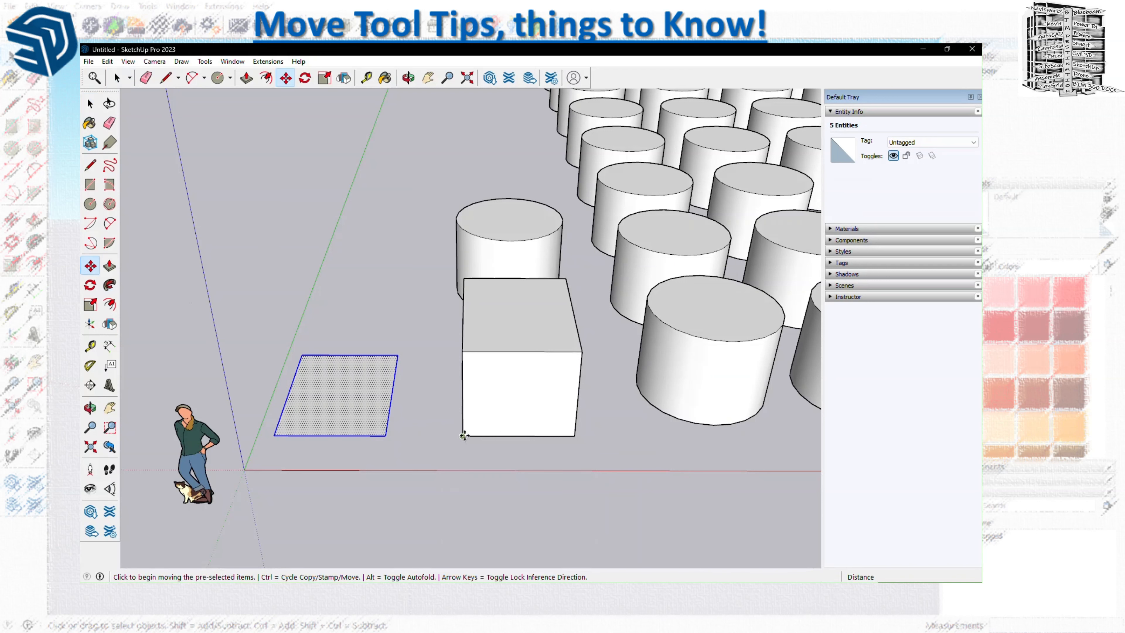
pyautogui.click(463, 436)
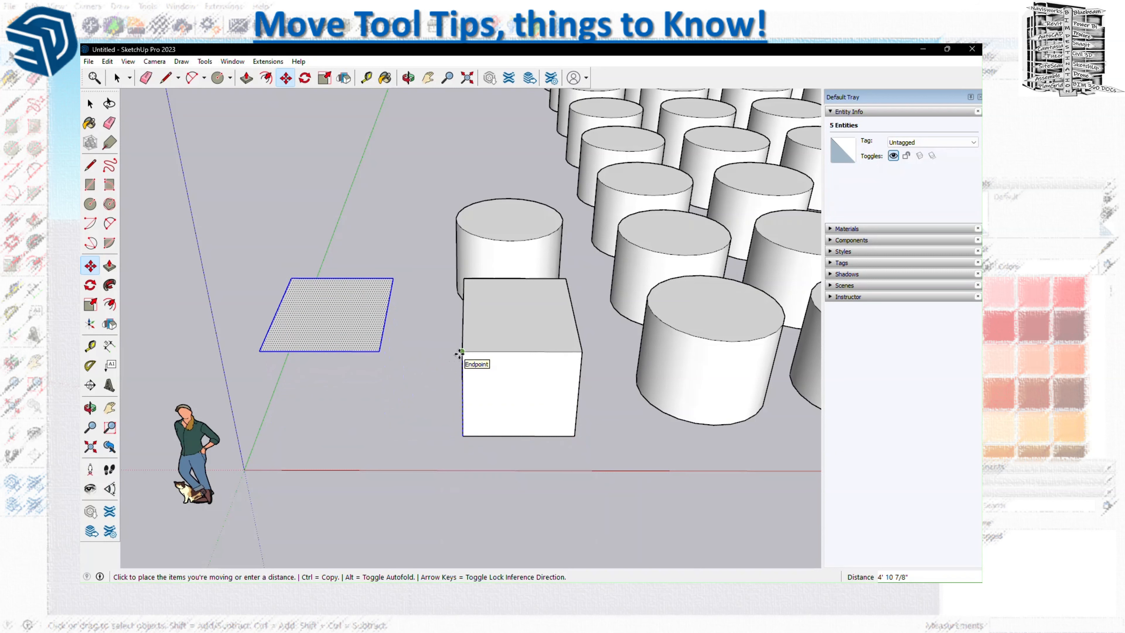
pyautogui.click(459, 354)
pyautogui.scroll(-1, 405, 457)
pyautogui.scroll(-2, 406, 458)
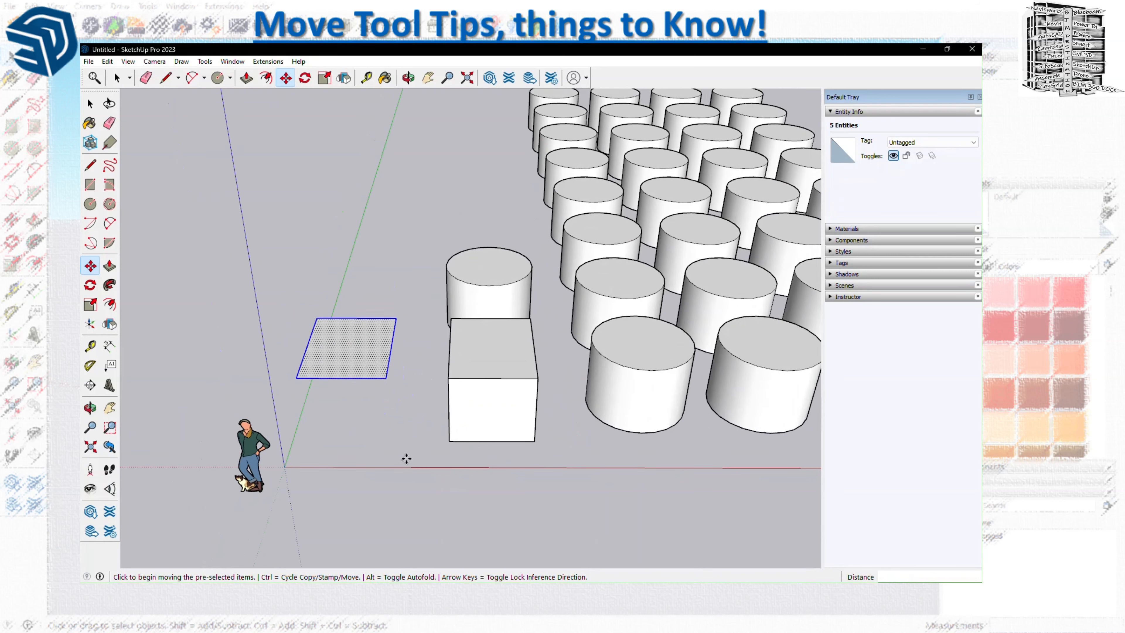